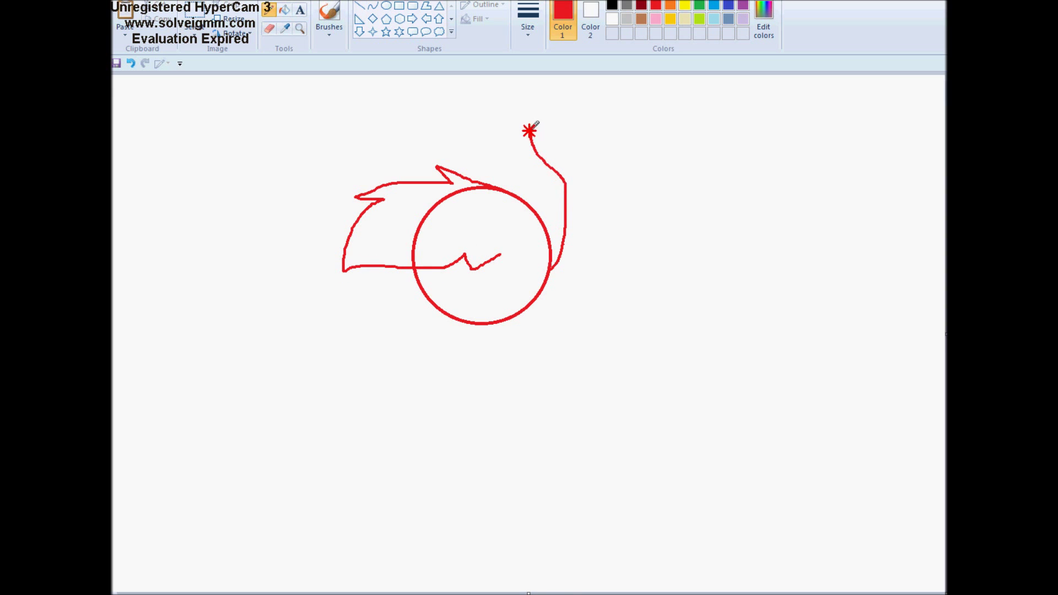
- Sketch the raised ear and its inner outline in red, with jagged cheek fur on both sides of the head circle
{"action": "mouse_move", "coordinate": [539, 208]}
{"action": "left_mouse_down"}
{"action": "mouse_move", "coordinate": [532, 166]}
{"action": "mouse_move", "coordinate": [530, 205]}
{"action": "left_mouse_up"}
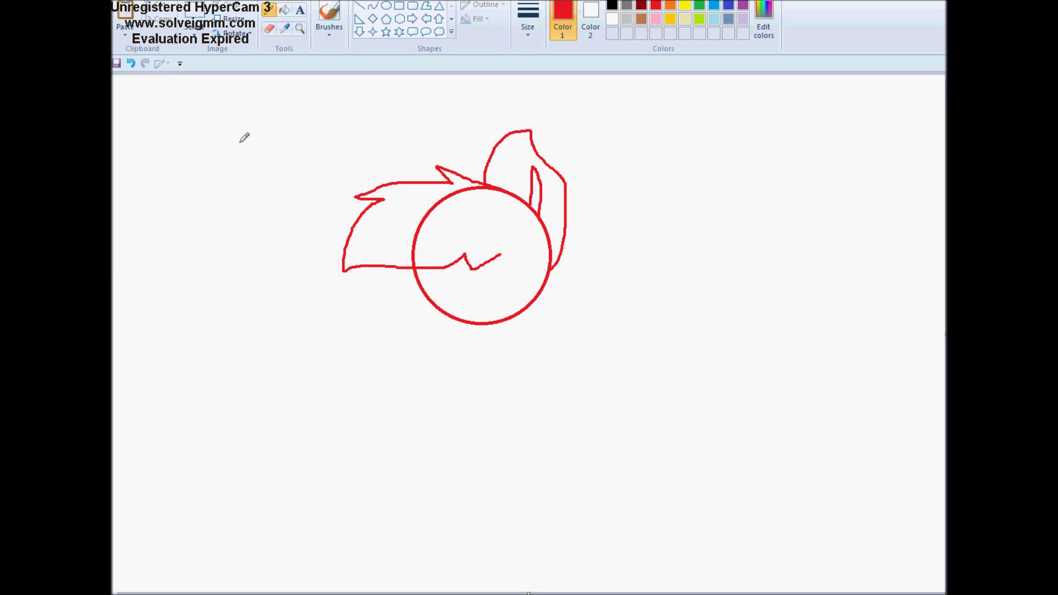
{"action": "left_click", "coordinate": [131, 63]}
{"action": "mouse_move", "coordinate": [554, 223]}
{"action": "left_mouse_down"}
{"action": "mouse_move", "coordinate": [523, 179]}
{"action": "mouse_move", "coordinate": [530, 203]}
{"action": "left_mouse_up"}
{"action": "mouse_move", "coordinate": [552, 267]}
{"action": "left_mouse_down"}
{"action": "mouse_move", "coordinate": [557, 278]}
{"action": "mouse_move", "coordinate": [519, 312]}
{"action": "left_mouse_up"}
{"action": "mouse_move", "coordinate": [421, 268]}
{"action": "left_mouse_down"}
{"action": "mouse_move", "coordinate": [427, 315]}
{"action": "mouse_move", "coordinate": [436, 307]}
{"action": "mouse_move", "coordinate": [460, 319]}
{"action": "left_mouse_up"}
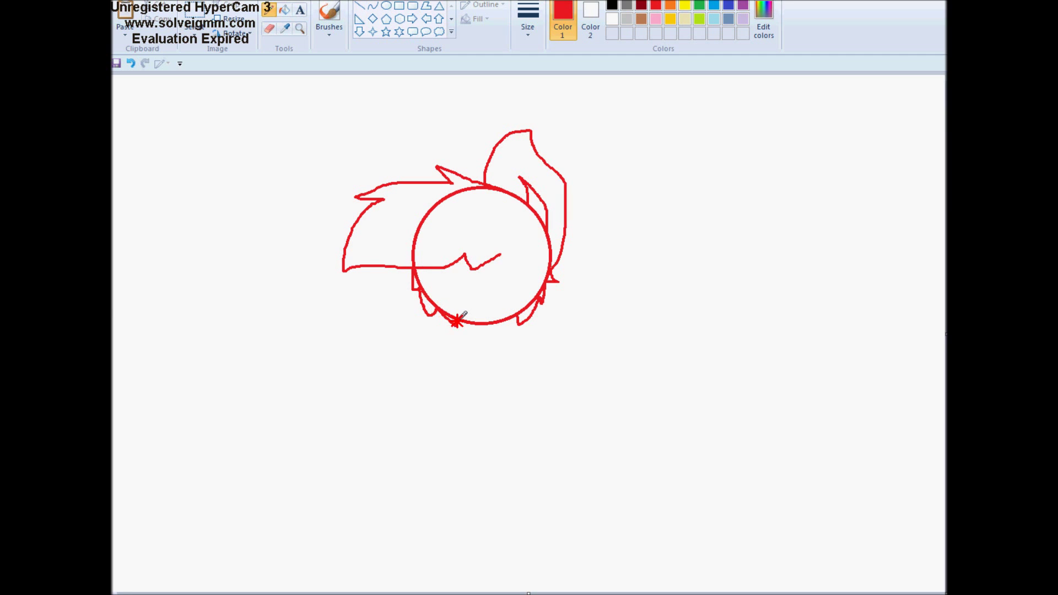
- Draw a small solid red mouth low in the face circle, reposition it downward, and add a short cheek line beside it
{"action": "left_click", "coordinate": [299, 29]}
{"action": "left_click", "coordinate": [471, 303]}
{"action": "left_click", "coordinate": [533, 307]}
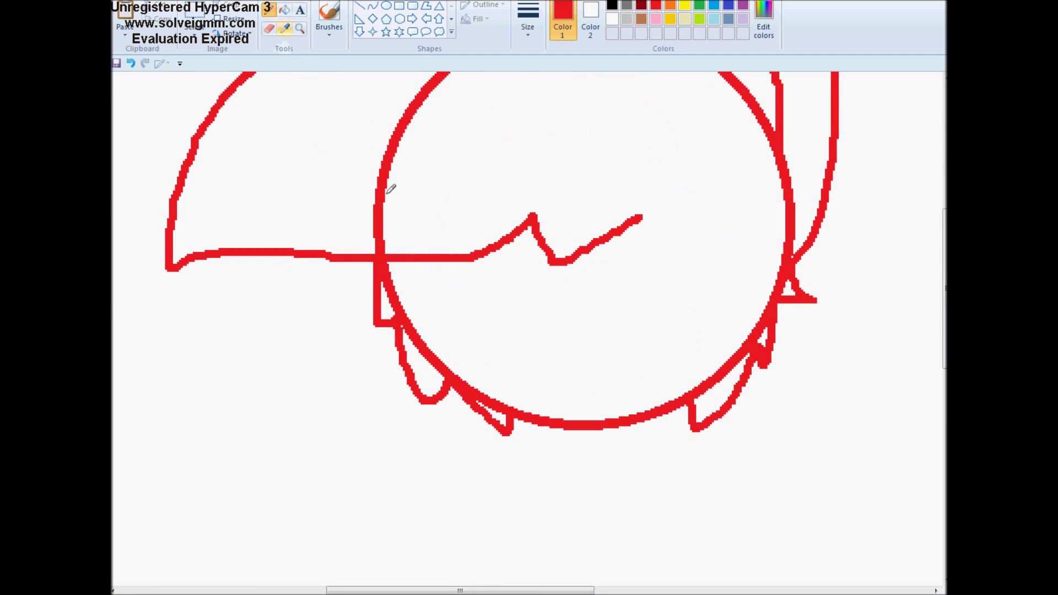
{"action": "mouse_move", "coordinate": [553, 357]}
{"action": "left_mouse_down"}
{"action": "mouse_move", "coordinate": [603, 356]}
{"action": "mouse_move", "coordinate": [536, 368]}
{"action": "mouse_move", "coordinate": [616, 388]}
{"action": "mouse_move", "coordinate": [581, 321]}
{"action": "left_mouse_up"}
{"action": "left_click", "coordinate": [196, 41]}
{"action": "left_click", "coordinate": [226, 91]}
{"action": "left_click_drag", "start_coordinate": [581, 376], "coordinate": [579, 405]}
{"action": "left_click", "coordinate": [269, 10]}
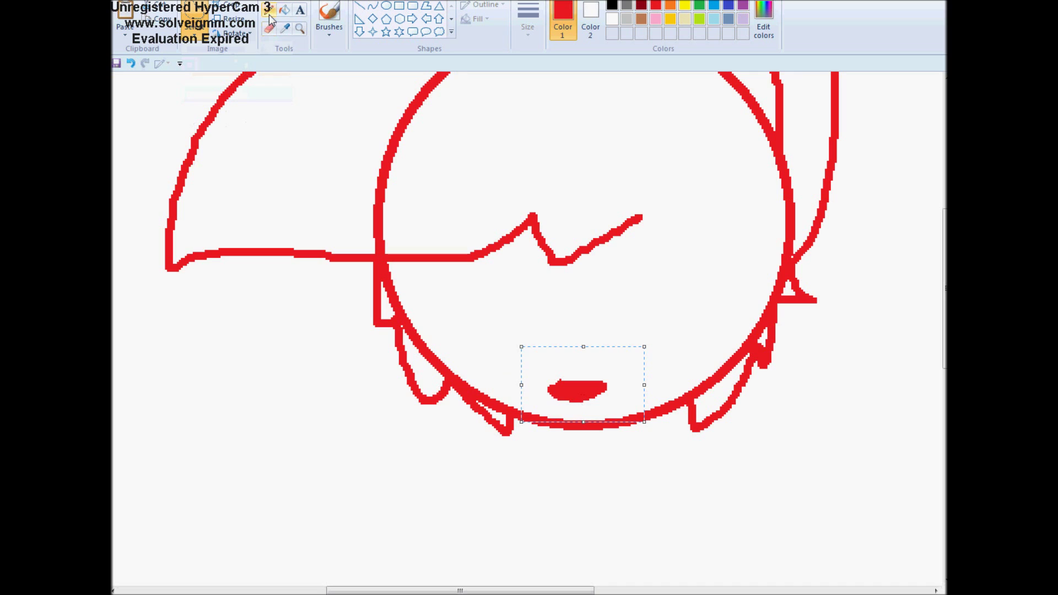
{"action": "left_click_drag", "start_coordinate": [634, 417], "coordinate": [659, 384]}
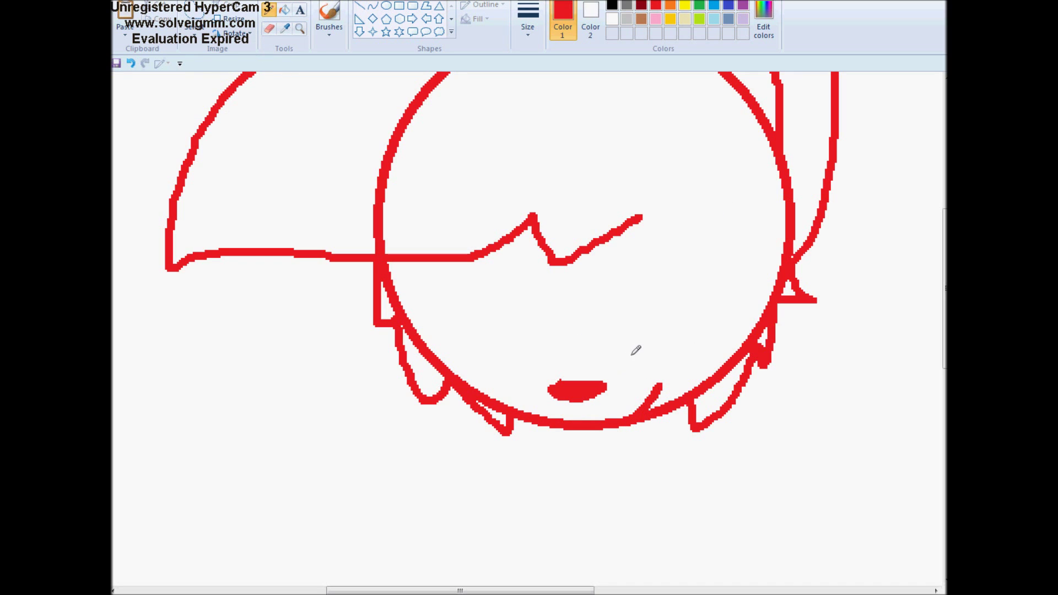
- Sketch two narrow, angular eyes in red above the mouth, with small pupils and slanted upper lid lines
{"action": "mouse_move", "coordinate": [631, 366]}
{"action": "left_mouse_down"}
{"action": "mouse_move", "coordinate": [685, 343]}
{"action": "mouse_move", "coordinate": [710, 353]}
{"action": "mouse_move", "coordinate": [632, 364]}
{"action": "mouse_move", "coordinate": [631, 326]}
{"action": "mouse_move", "coordinate": [710, 312]}
{"action": "mouse_move", "coordinate": [714, 353]}
{"action": "left_mouse_up"}
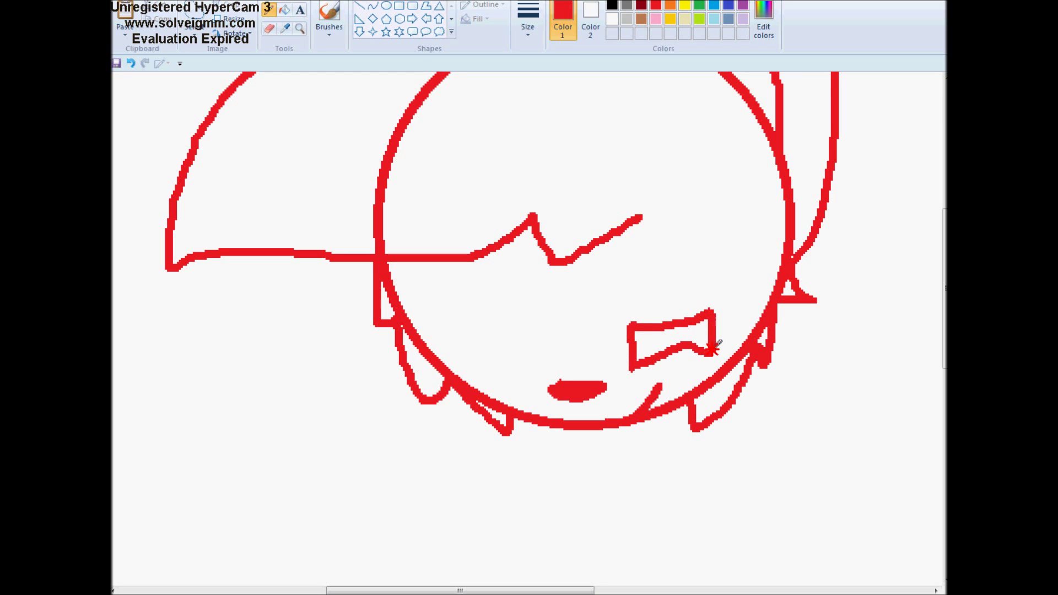
{"action": "mouse_move", "coordinate": [535, 367]}
{"action": "left_mouse_down"}
{"action": "mouse_move", "coordinate": [498, 358]}
{"action": "mouse_move", "coordinate": [473, 367]}
{"action": "mouse_move", "coordinate": [523, 358]}
{"action": "mouse_move", "coordinate": [534, 368]}
{"action": "mouse_move", "coordinate": [527, 330]}
{"action": "mouse_move", "coordinate": [471, 331]}
{"action": "mouse_move", "coordinate": [467, 366]}
{"action": "left_mouse_up"}
{"action": "mouse_move", "coordinate": [512, 329]}
{"action": "left_mouse_down"}
{"action": "mouse_move", "coordinate": [515, 357]}
{"action": "mouse_move", "coordinate": [521, 330]}
{"action": "mouse_move", "coordinate": [511, 333]}
{"action": "left_mouse_up"}
{"action": "key", "text": "ctrl+z"}
{"action": "key", "text": "ctrl+z"}
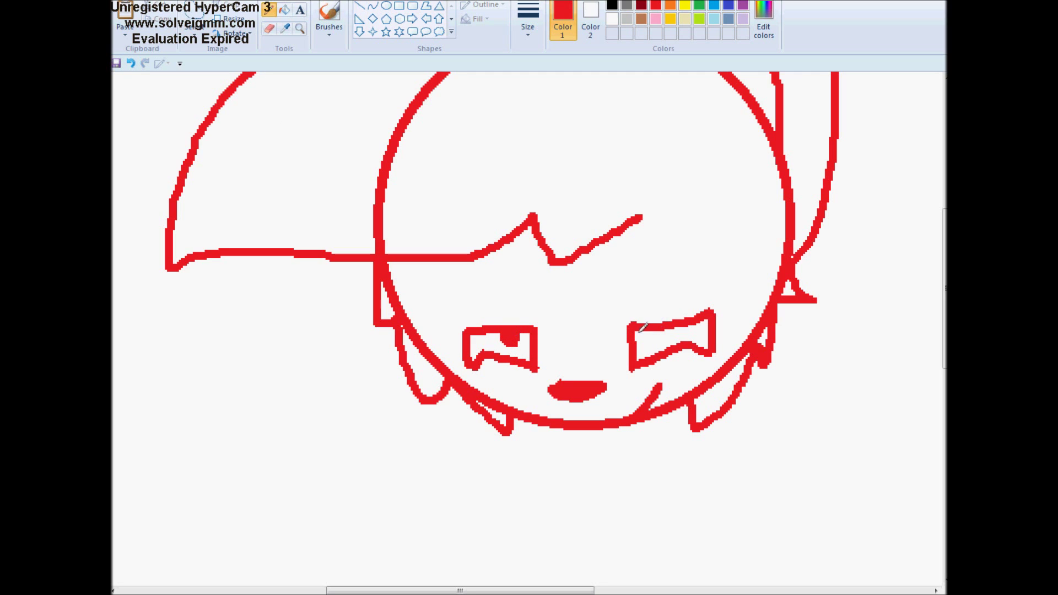
{"action": "left_click_drag", "start_coordinate": [647, 336], "coordinate": [650, 331]}
{"action": "scroll", "coordinate": [655, 320], "scroll_direction": "up", "scroll_amount": 3}
{"action": "scroll", "coordinate": [478, 381], "scroll_direction": "down", "scroll_amount": 2, "text": "ctrl"}
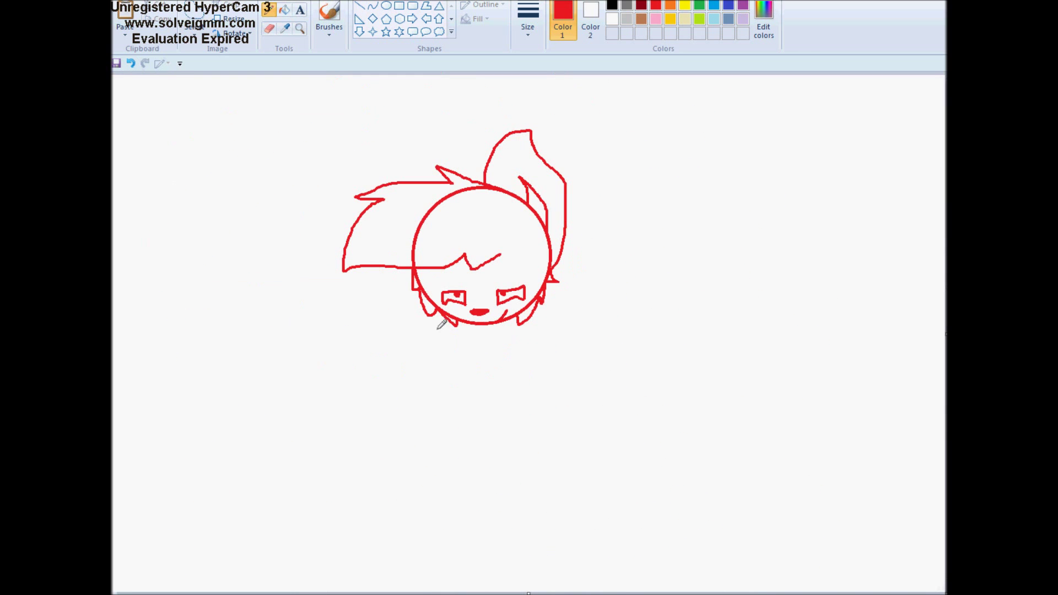
{"action": "left_click_drag", "start_coordinate": [495, 287], "coordinate": [527, 285]}
- Sketch the cat's body in red below the head, with a scarf, four legs, a back line and a curled tail
{"action": "mouse_move", "coordinate": [464, 335]}
{"action": "left_mouse_down"}
{"action": "mouse_move", "coordinate": [487, 359]}
{"action": "mouse_move", "coordinate": [489, 413]}
{"action": "mouse_move", "coordinate": [477, 440]}
{"action": "mouse_move", "coordinate": [513, 443]}
{"action": "mouse_move", "coordinate": [512, 364]}
{"action": "mouse_move", "coordinate": [475, 365]}
{"action": "mouse_move", "coordinate": [456, 437]}
{"action": "mouse_move", "coordinate": [479, 438]}
{"action": "left_mouse_up"}
{"action": "key", "text": "ctrl+z"}
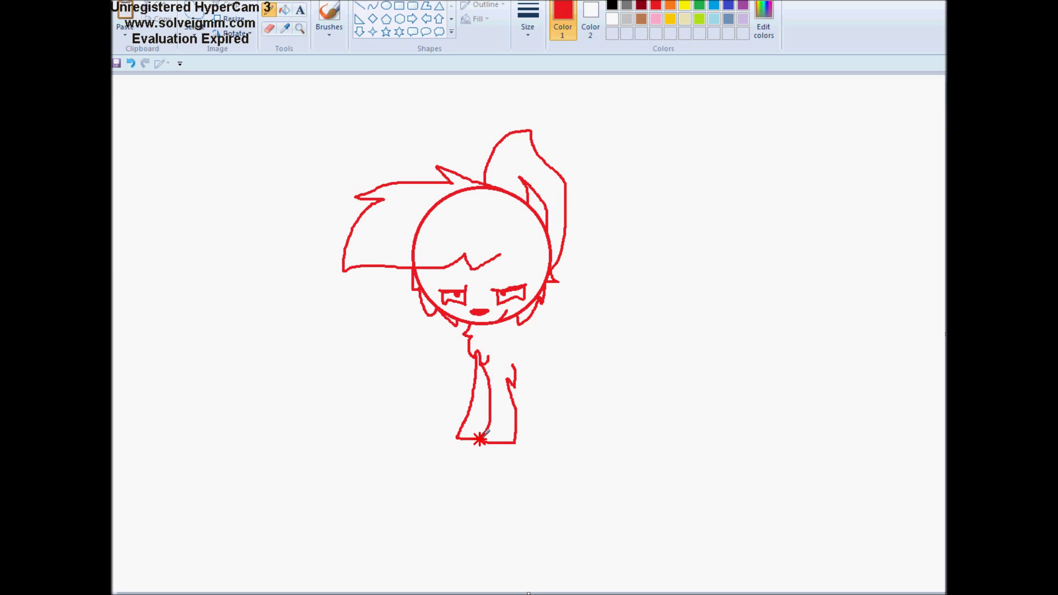
{"action": "mouse_move", "coordinate": [466, 330]}
{"action": "left_mouse_down"}
{"action": "mouse_move", "coordinate": [519, 341]}
{"action": "mouse_move", "coordinate": [508, 320]}
{"action": "mouse_move", "coordinate": [474, 329]}
{"action": "mouse_move", "coordinate": [530, 342]}
{"action": "mouse_move", "coordinate": [530, 413]}
{"action": "mouse_move", "coordinate": [521, 410]}
{"action": "mouse_move", "coordinate": [514, 345]}
{"action": "mouse_move", "coordinate": [525, 332]}
{"action": "mouse_move", "coordinate": [583, 329]}
{"action": "left_mouse_up"}
{"action": "key", "text": "ctrl+z"}
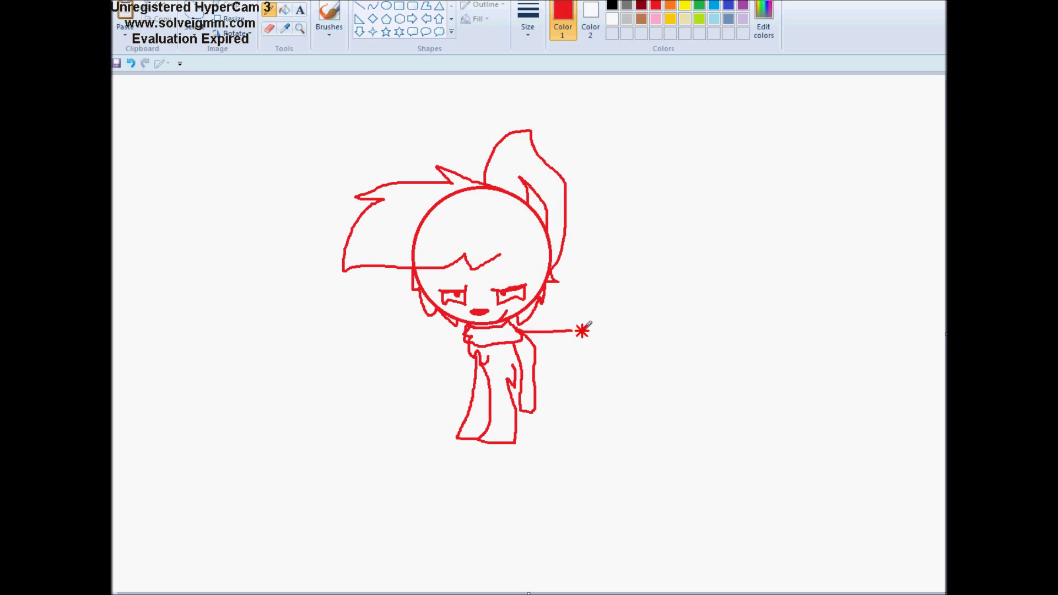
{"action": "key", "text": "ctrl+z"}
{"action": "mouse_move", "coordinate": [538, 368]}
{"action": "left_mouse_down"}
{"action": "mouse_move", "coordinate": [562, 350]}
{"action": "mouse_move", "coordinate": [579, 384]}
{"action": "mouse_move", "coordinate": [563, 444]}
{"action": "mouse_move", "coordinate": [588, 440]}
{"action": "mouse_move", "coordinate": [609, 401]}
{"action": "mouse_move", "coordinate": [597, 351]}
{"action": "mouse_move", "coordinate": [619, 325]}
{"action": "mouse_move", "coordinate": [671, 339]}
{"action": "mouse_move", "coordinate": [707, 381]}
{"action": "mouse_move", "coordinate": [669, 437]}
{"action": "mouse_move", "coordinate": [645, 433]}
{"action": "mouse_move", "coordinate": [634, 405]}
{"action": "mouse_move", "coordinate": [648, 392]}
{"action": "mouse_move", "coordinate": [667, 423]}
{"action": "mouse_move", "coordinate": [691, 404]}
{"action": "mouse_move", "coordinate": [685, 376]}
{"action": "mouse_move", "coordinate": [663, 361]}
{"action": "mouse_move", "coordinate": [553, 363]}
{"action": "mouse_move", "coordinate": [560, 385]}
{"action": "mouse_move", "coordinate": [539, 438]}
{"action": "mouse_move", "coordinate": [566, 429]}
{"action": "left_mouse_up"}
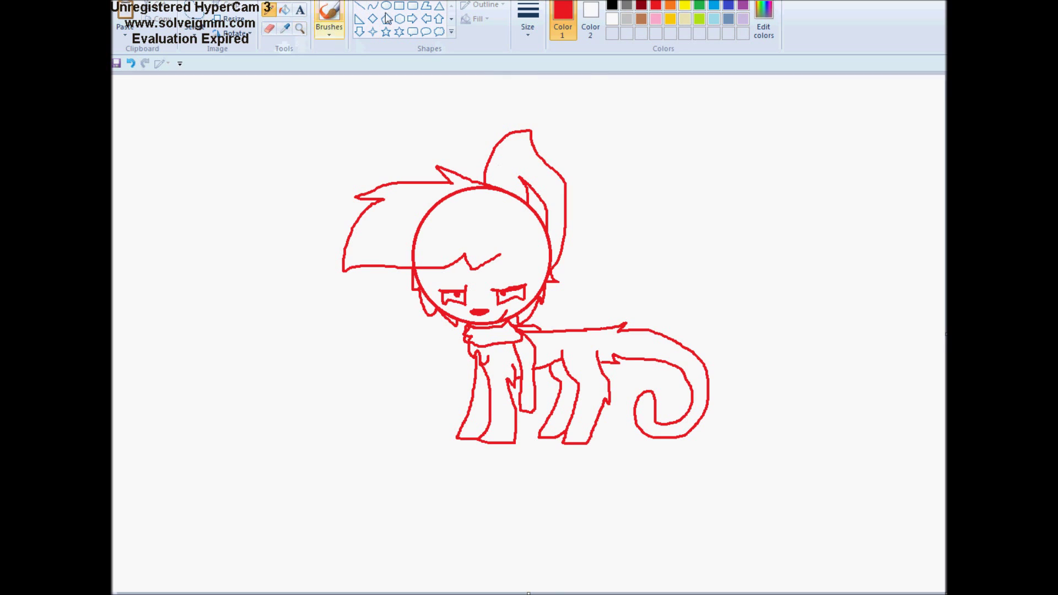
- Trace the ear, inner ear and swept hair with its jagged fringe in black over the red sketch
{"action": "left_click", "coordinate": [612, 6]}
{"action": "mouse_move", "coordinate": [551, 269]}
{"action": "left_mouse_down"}
{"action": "mouse_move", "coordinate": [558, 187]}
{"action": "mouse_move", "coordinate": [536, 114]}
{"action": "mouse_move", "coordinate": [489, 134]}
{"action": "mouse_move", "coordinate": [473, 184]}
{"action": "left_mouse_up"}
{"action": "mouse_move", "coordinate": [553, 221]}
{"action": "left_mouse_down"}
{"action": "mouse_move", "coordinate": [545, 198]}
{"action": "mouse_move", "coordinate": [524, 164]}
{"action": "mouse_move", "coordinate": [512, 195]}
{"action": "mouse_move", "coordinate": [547, 227]}
{"action": "left_mouse_up"}
{"action": "mouse_move", "coordinate": [472, 181]}
{"action": "left_mouse_down"}
{"action": "mouse_move", "coordinate": [364, 198]}
{"action": "mouse_move", "coordinate": [373, 202]}
{"action": "mouse_move", "coordinate": [350, 225]}
{"action": "mouse_move", "coordinate": [335, 279]}
{"action": "mouse_move", "coordinate": [352, 294]}
{"action": "mouse_move", "coordinate": [347, 284]}
{"action": "mouse_move", "coordinate": [366, 268]}
{"action": "mouse_move", "coordinate": [444, 274]}
{"action": "mouse_move", "coordinate": [466, 255]}
{"action": "mouse_move", "coordinate": [465, 274]}
{"action": "mouse_move", "coordinate": [501, 264]}
{"action": "left_mouse_up"}
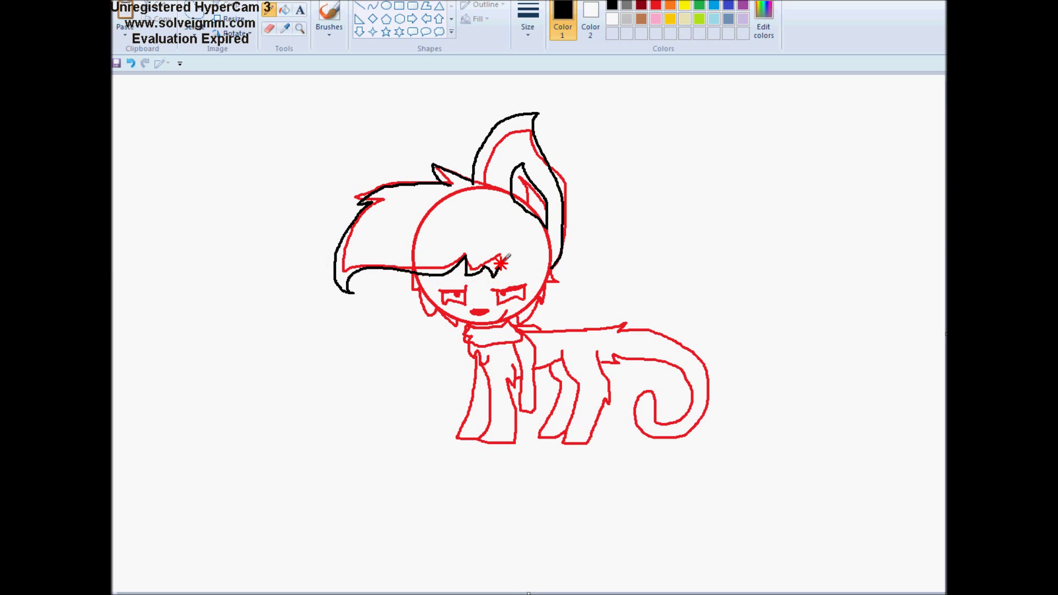
- Trace the jagged cheek fur in black on both sides of the face and erase the line across the chin
{"action": "left_click", "coordinate": [300, 28]}
{"action": "left_click", "coordinate": [506, 291]}
{"action": "mouse_move", "coordinate": [626, 285]}
{"action": "left_mouse_down"}
{"action": "mouse_move", "coordinate": [626, 308]}
{"action": "mouse_move", "coordinate": [606, 313]}
{"action": "mouse_move", "coordinate": [596, 365]}
{"action": "mouse_move", "coordinate": [591, 344]}
{"action": "mouse_move", "coordinate": [570, 390]}
{"action": "mouse_move", "coordinate": [545, 383]}
{"action": "mouse_move", "coordinate": [498, 400]}
{"action": "mouse_move", "coordinate": [416, 389]}
{"action": "mouse_move", "coordinate": [398, 366]}
{"action": "mouse_move", "coordinate": [390, 380]}
{"action": "mouse_move", "coordinate": [357, 326]}
{"action": "mouse_move", "coordinate": [344, 323]}
{"action": "mouse_move", "coordinate": [352, 303]}
{"action": "left_mouse_up"}
{"action": "mouse_move", "coordinate": [440, 392]}
{"action": "left_mouse_down"}
{"action": "mouse_move", "coordinate": [514, 402]}
{"action": "mouse_move", "coordinate": [485, 398]}
{"action": "left_mouse_up"}
{"action": "left_click", "coordinate": [269, 28]}
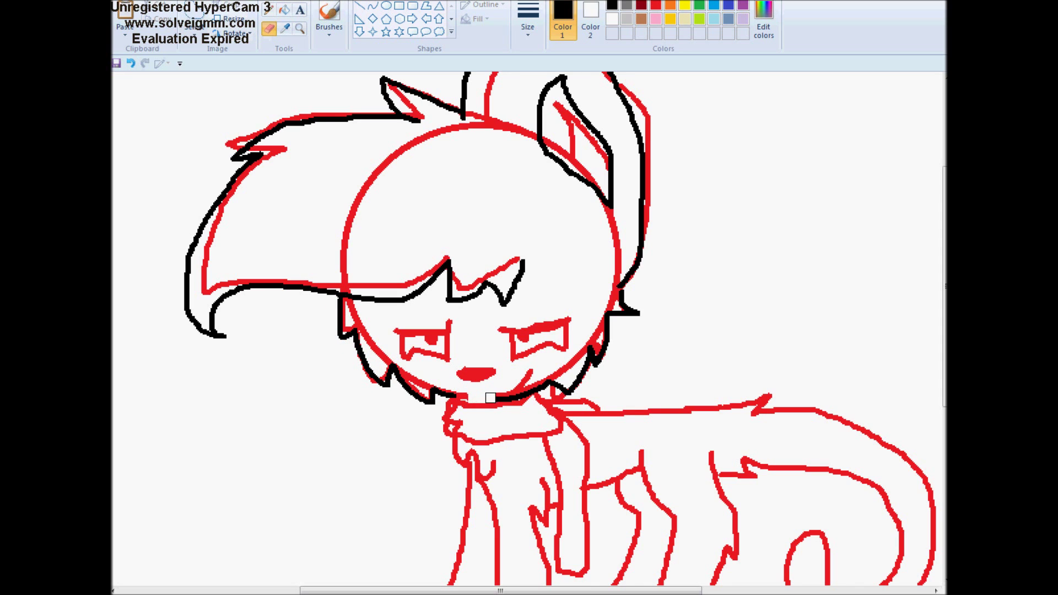
{"action": "left_click", "coordinate": [269, 10]}
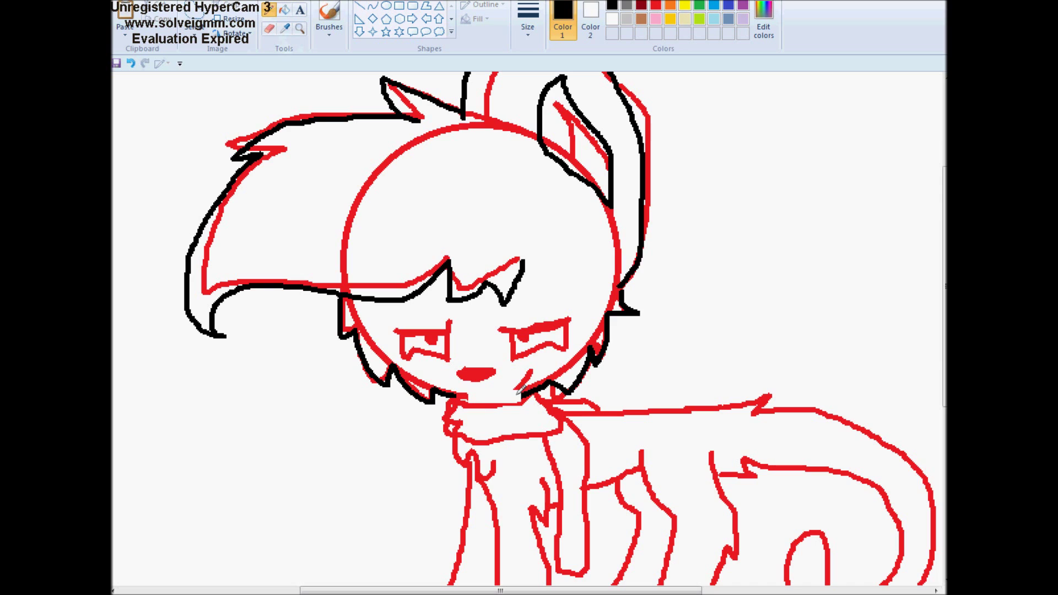
- Outline the cheek line, the mouth and the eye on the ear side of the face in black
{"action": "left_click_drag", "start_coordinate": [508, 391], "coordinate": [540, 367]}
{"action": "mouse_move", "coordinate": [462, 367]}
{"action": "left_mouse_down"}
{"action": "mouse_move", "coordinate": [500, 369]}
{"action": "mouse_move", "coordinate": [478, 381]}
{"action": "mouse_move", "coordinate": [455, 368]}
{"action": "left_mouse_up"}
{"action": "left_click_drag", "start_coordinate": [524, 356], "coordinate": [567, 349]}
{"action": "left_click_drag", "start_coordinate": [505, 332], "coordinate": [574, 329]}
- Outline the eye on the hair side in black and add black pupils to both eyes
{"action": "mouse_move", "coordinate": [513, 356]}
{"action": "left_mouse_down"}
{"action": "mouse_move", "coordinate": [393, 356]}
{"action": "mouse_move", "coordinate": [440, 358]}
{"action": "mouse_move", "coordinate": [394, 355]}
{"action": "left_mouse_up"}
{"action": "left_click", "coordinate": [131, 63]}
{"action": "mouse_move", "coordinate": [455, 321]}
{"action": "left_mouse_down"}
{"action": "mouse_move", "coordinate": [394, 327]}
{"action": "mouse_move", "coordinate": [391, 356]}
{"action": "left_mouse_up"}
{"action": "left_click", "coordinate": [446, 347]}
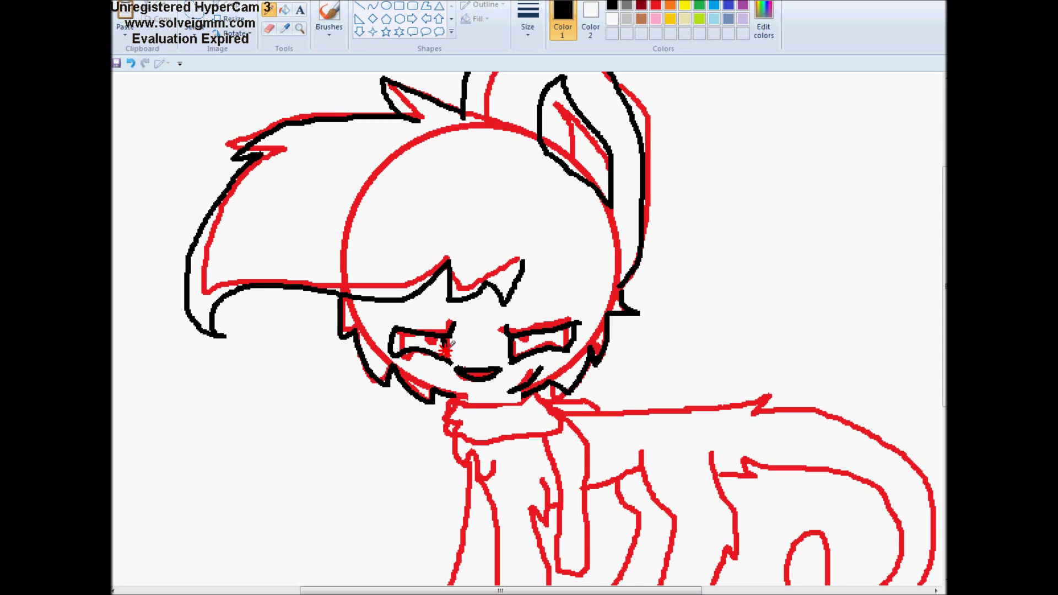
{"action": "left_click", "coordinate": [131, 63]}
{"action": "left_click", "coordinate": [525, 335]}
- Trace the scarf with its creases, the back line, the chest and the nearer front leg in black
{"action": "scroll", "coordinate": [540, 332], "scroll_direction": "down", "scroll_amount": 3}
{"action": "mouse_move", "coordinate": [463, 267]}
{"action": "left_mouse_down"}
{"action": "mouse_move", "coordinate": [442, 298]}
{"action": "mouse_move", "coordinate": [552, 298]}
{"action": "mouse_move", "coordinate": [552, 268]}
{"action": "mouse_move", "coordinate": [464, 269]}
{"action": "mouse_move", "coordinate": [478, 290]}
{"action": "mouse_move", "coordinate": [543, 286]}
{"action": "mouse_move", "coordinate": [576, 321]}
{"action": "mouse_move", "coordinate": [594, 440]}
{"action": "mouse_move", "coordinate": [561, 446]}
{"action": "mouse_move", "coordinate": [562, 345]}
{"action": "mouse_move", "coordinate": [544, 299]}
{"action": "mouse_move", "coordinate": [557, 267]}
{"action": "mouse_move", "coordinate": [618, 275]}
{"action": "mouse_move", "coordinate": [564, 282]}
{"action": "mouse_move", "coordinate": [621, 272]}
{"action": "mouse_move", "coordinate": [621, 282]}
{"action": "mouse_move", "coordinate": [563, 286]}
{"action": "mouse_move", "coordinate": [753, 285]}
{"action": "left_mouse_up"}
{"action": "left_click", "coordinate": [507, 291]}
{"action": "key", "text": "ctrl+z"}
{"action": "mouse_move", "coordinate": [456, 307]}
{"action": "left_mouse_down"}
{"action": "mouse_move", "coordinate": [455, 330]}
{"action": "mouse_move", "coordinate": [476, 321]}
{"action": "mouse_move", "coordinate": [482, 345]}
{"action": "mouse_move", "coordinate": [496, 341]}
{"action": "mouse_move", "coordinate": [483, 352]}
{"action": "mouse_move", "coordinate": [499, 433]}
{"action": "mouse_move", "coordinate": [475, 505]}
{"action": "mouse_move", "coordinate": [536, 510]}
{"action": "mouse_move", "coordinate": [547, 497]}
{"action": "mouse_move", "coordinate": [540, 347]}
{"action": "left_mouse_up"}
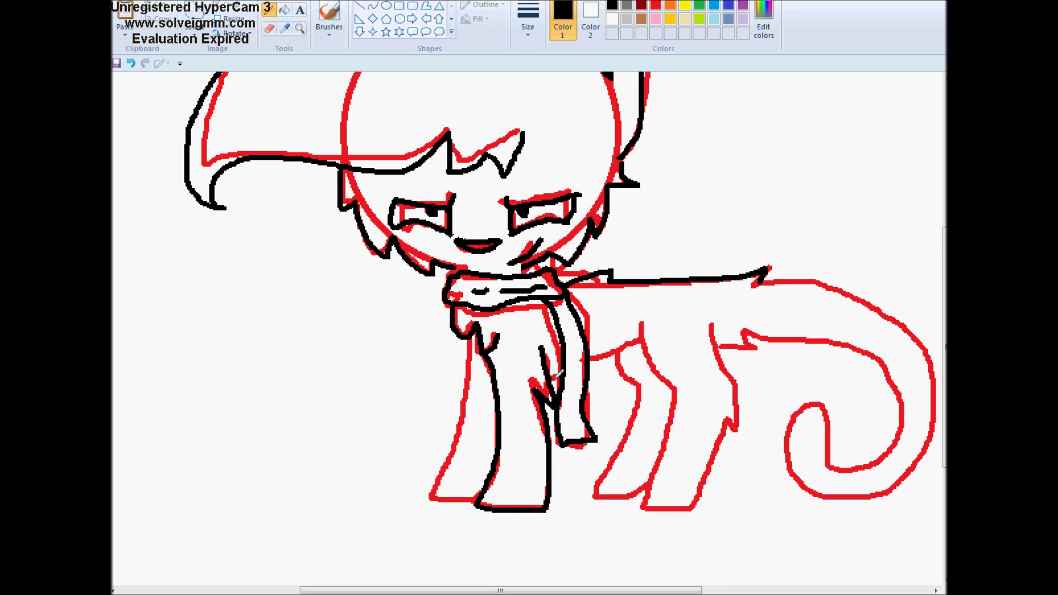
- Trace the belly, both hind legs and the farther front leg in black
{"action": "mouse_move", "coordinate": [591, 369]}
{"action": "left_mouse_down"}
{"action": "mouse_move", "coordinate": [641, 341]}
{"action": "mouse_move", "coordinate": [635, 326]}
{"action": "mouse_move", "coordinate": [673, 384]}
{"action": "mouse_move", "coordinate": [629, 512]}
{"action": "mouse_move", "coordinate": [697, 511]}
{"action": "mouse_move", "coordinate": [726, 426]}
{"action": "mouse_move", "coordinate": [739, 418]}
{"action": "mouse_move", "coordinate": [741, 385]}
{"action": "mouse_move", "coordinate": [723, 374]}
{"action": "mouse_move", "coordinate": [712, 325]}
{"action": "left_mouse_up"}
{"action": "mouse_move", "coordinate": [613, 358]}
{"action": "left_mouse_down"}
{"action": "mouse_move", "coordinate": [640, 386]}
{"action": "mouse_move", "coordinate": [626, 430]}
{"action": "mouse_move", "coordinate": [575, 506]}
{"action": "mouse_move", "coordinate": [644, 491]}
{"action": "left_mouse_up"}
{"action": "mouse_move", "coordinate": [472, 335]}
{"action": "left_mouse_down"}
{"action": "mouse_move", "coordinate": [463, 415]}
{"action": "mouse_move", "coordinate": [428, 499]}
{"action": "mouse_move", "coordinate": [474, 499]}
{"action": "left_mouse_up"}
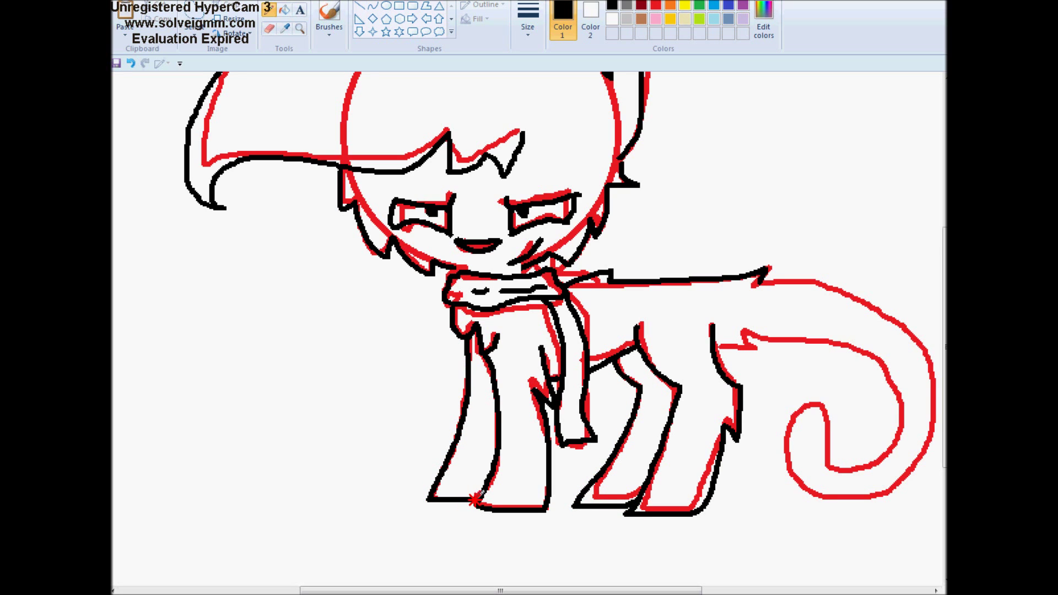
{"action": "left_click_drag", "start_coordinate": [484, 590], "coordinate": [591, 590]}
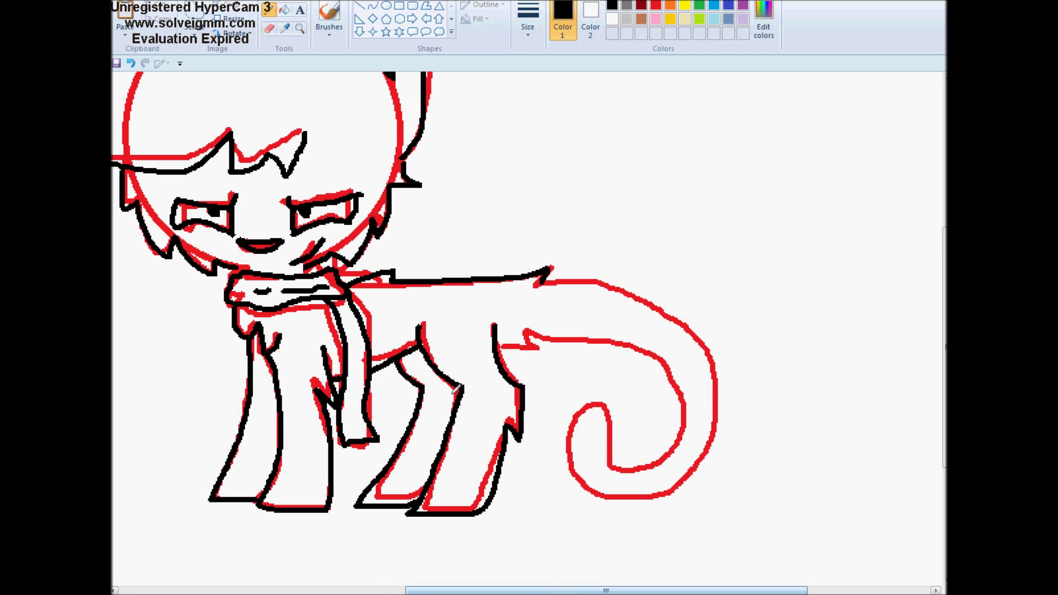
{"action": "mouse_move", "coordinate": [495, 327]}
{"action": "left_mouse_down"}
{"action": "mouse_move", "coordinate": [545, 346]}
{"action": "mouse_move", "coordinate": [597, 338]}
{"action": "mouse_move", "coordinate": [755, 142]}
{"action": "mouse_move", "coordinate": [828, 253]}
{"action": "mouse_move", "coordinate": [931, 176]}
{"action": "mouse_move", "coordinate": [853, 101]}
{"action": "mouse_move", "coordinate": [760, 118]}
{"action": "mouse_move", "coordinate": [539, 288]}
{"action": "left_mouse_up"}
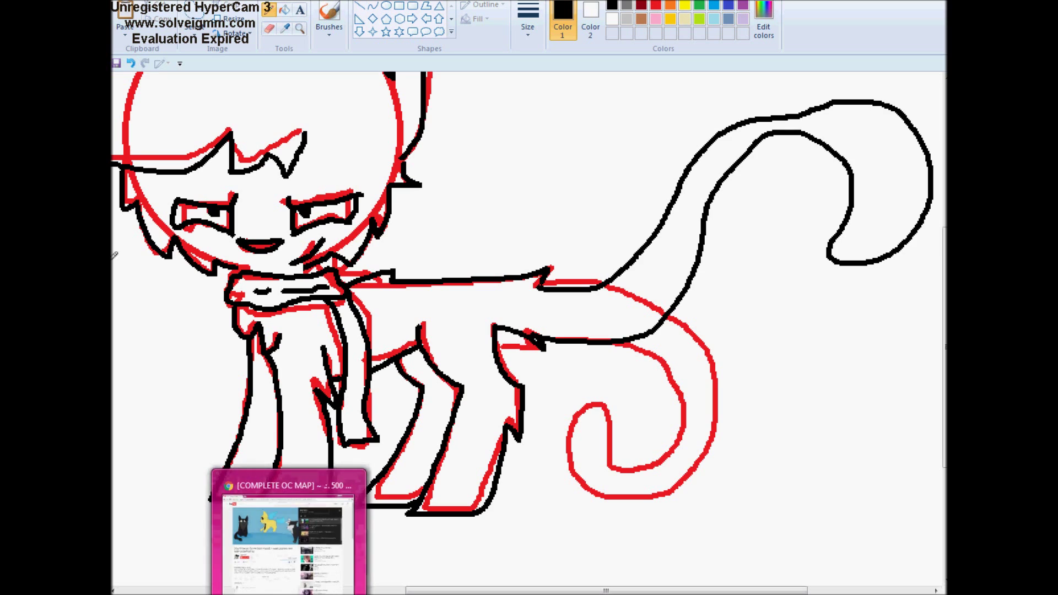
{"action": "left_click", "coordinate": [130, 63]}
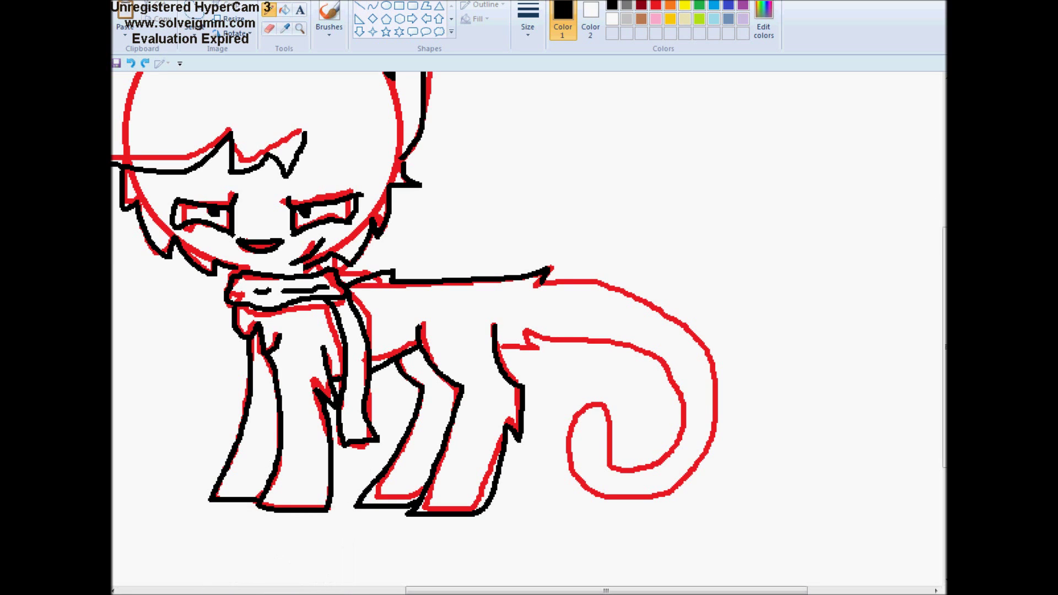
- Draw the scarf's second hanging end and a long black tail that sweeps low and curls up at the tip
{"action": "key", "text": "ctrl+Page_Down"}
{"action": "left_click", "coordinate": [533, 389]}
{"action": "mouse_move", "coordinate": [626, 325]}
{"action": "left_mouse_down"}
{"action": "mouse_move", "coordinate": [661, 382]}
{"action": "mouse_move", "coordinate": [805, 390]}
{"action": "mouse_move", "coordinate": [746, 377]}
{"action": "mouse_move", "coordinate": [756, 351]}
{"action": "mouse_move", "coordinate": [810, 379]}
{"action": "mouse_move", "coordinate": [768, 432]}
{"action": "mouse_move", "coordinate": [698, 435]}
{"action": "mouse_move", "coordinate": [627, 384]}
{"action": "mouse_move", "coordinate": [610, 357]}
{"action": "left_mouse_up"}
- Fill the head, ear, inner ear and hair areas with red to absorb the sketch lines
{"action": "left_click", "coordinate": [655, 6]}
{"action": "left_click", "coordinate": [284, 10]}
{"action": "left_click", "coordinate": [508, 198]}
{"action": "left_click", "coordinate": [530, 151]}
{"action": "left_click", "coordinate": [532, 213]}
{"action": "left_click", "coordinate": [523, 181]}
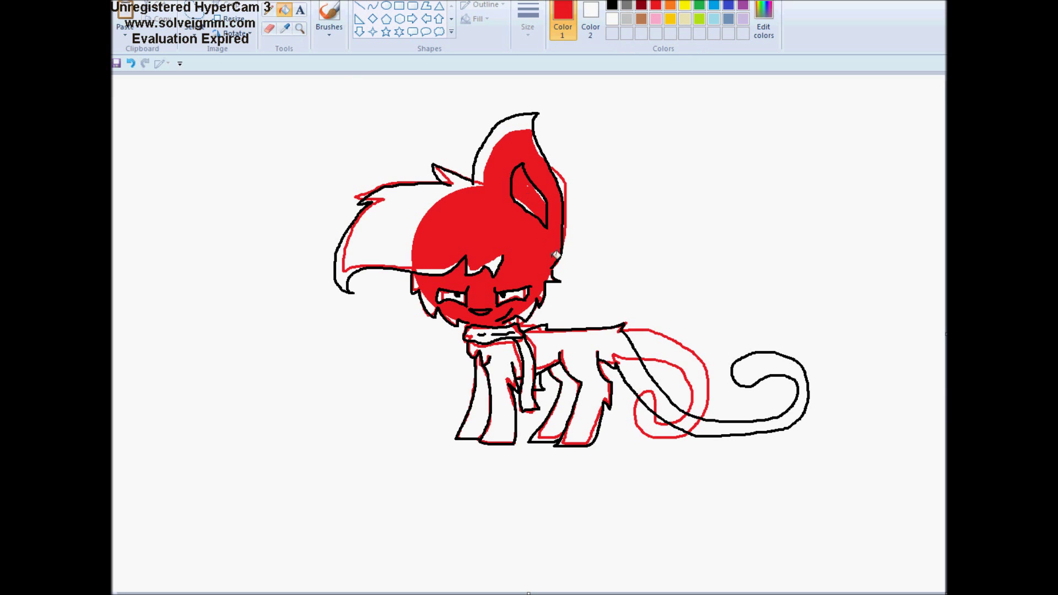
{"action": "left_click", "coordinate": [401, 235]}
- Fill the background, scarf, chest, front legs and torso with red to absorb the sketch lines there
{"action": "left_click", "coordinate": [527, 394]}
{"action": "left_click", "coordinate": [496, 391]}
{"action": "left_click", "coordinate": [494, 336]}
{"action": "left_click", "coordinate": [449, 296]}
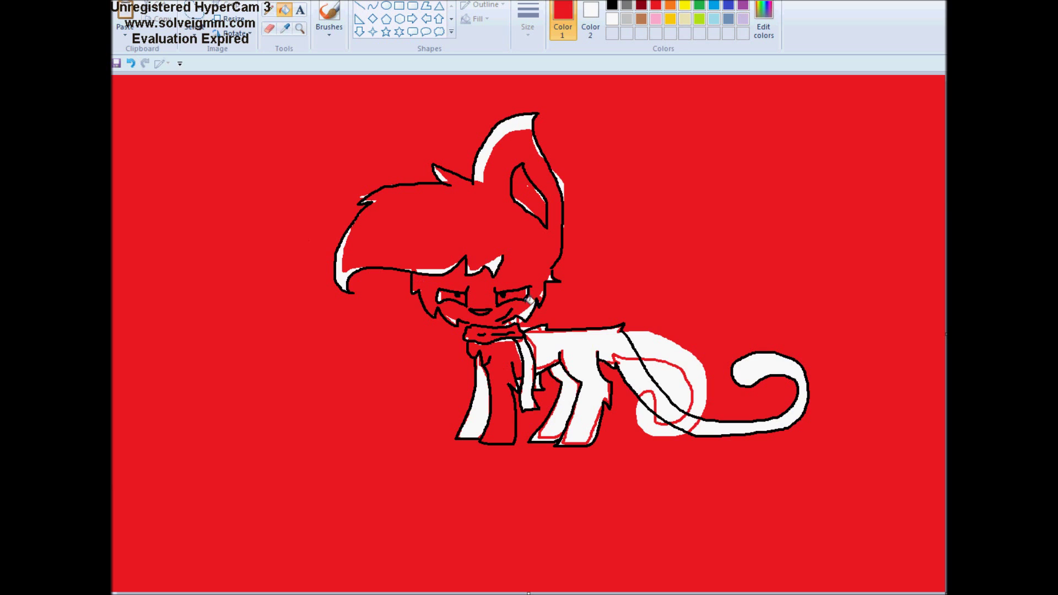
{"action": "left_click", "coordinate": [489, 389]}
{"action": "left_click", "coordinate": [540, 369]}
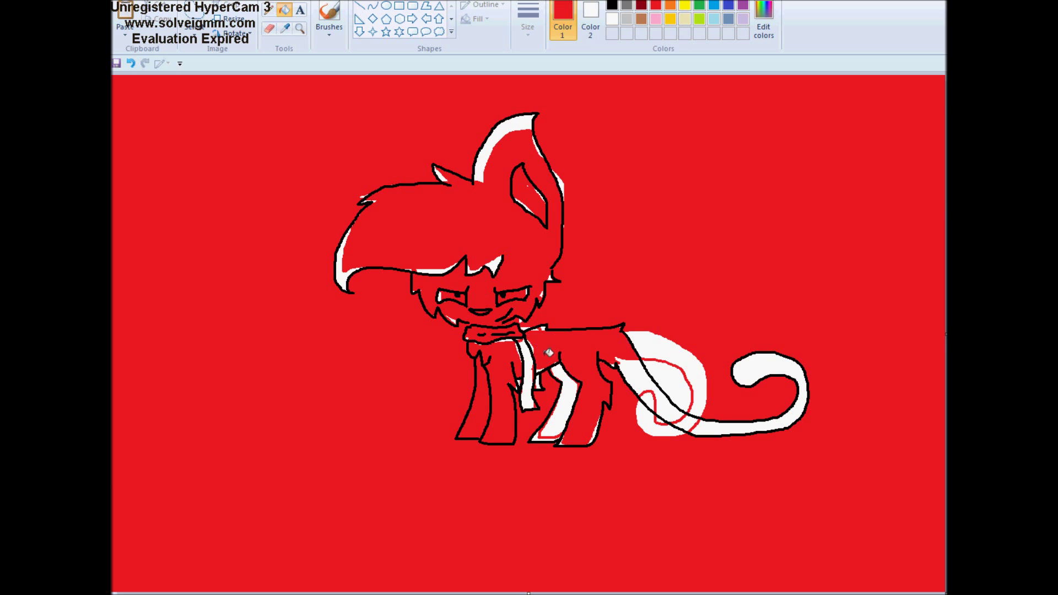
{"action": "left_click", "coordinate": [530, 350]}
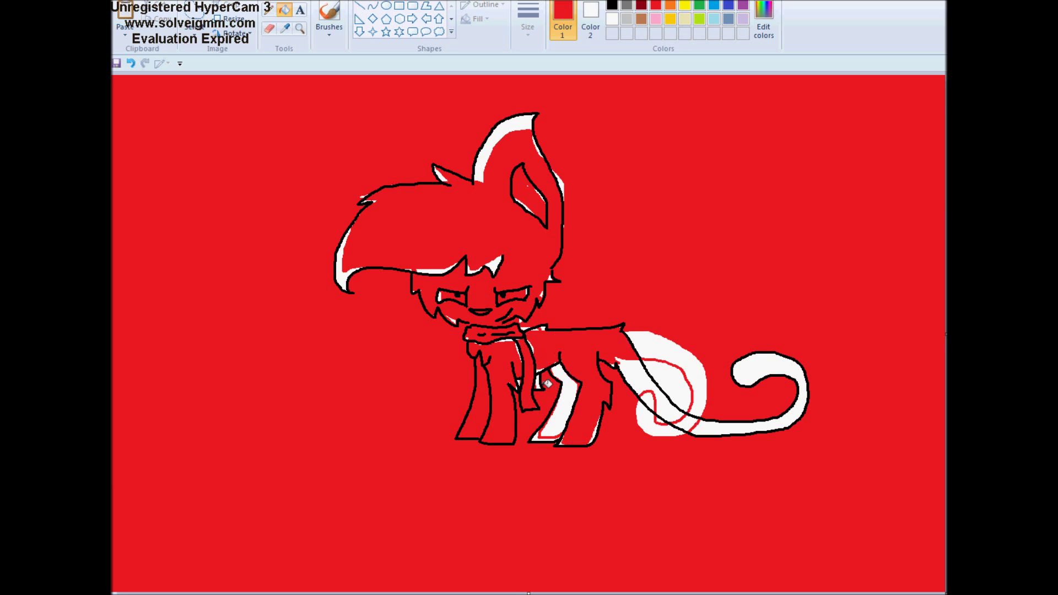
- Fill the farther hind leg and the sections of the tail with red
{"action": "left_click", "coordinate": [568, 407]}
{"action": "left_click", "coordinate": [668, 367]}
{"action": "left_click", "coordinate": [648, 373]}
{"action": "left_click", "coordinate": [662, 393]}
{"action": "left_click", "coordinate": [702, 423]}
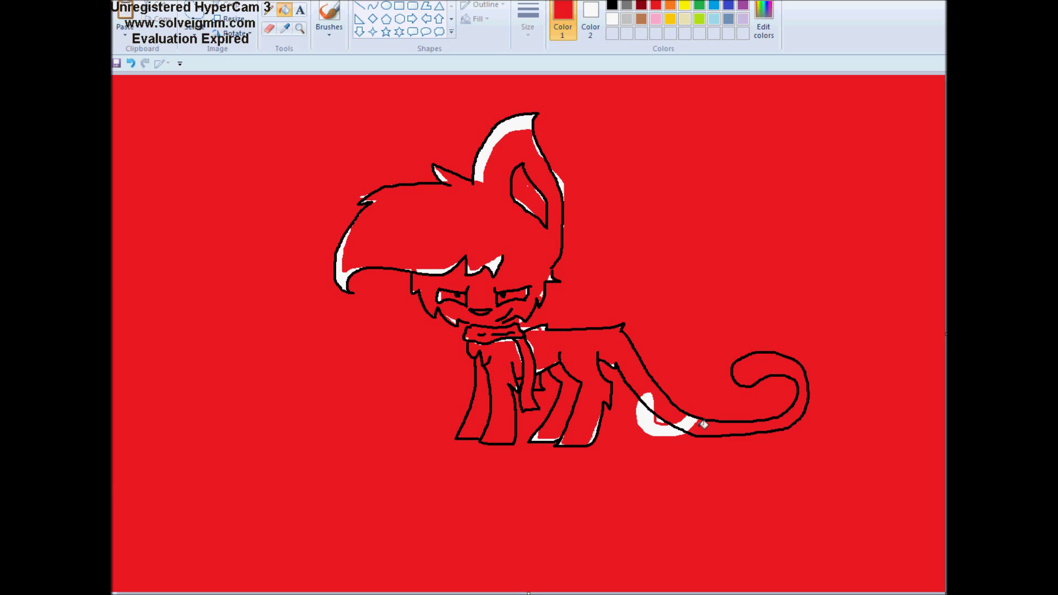
{"action": "left_click", "coordinate": [688, 424]}
- Fill the red background, head, hair and inner ear with white, leaving only the black outlines
{"action": "left_click", "coordinate": [612, 18]}
{"action": "left_click", "coordinate": [467, 297]}
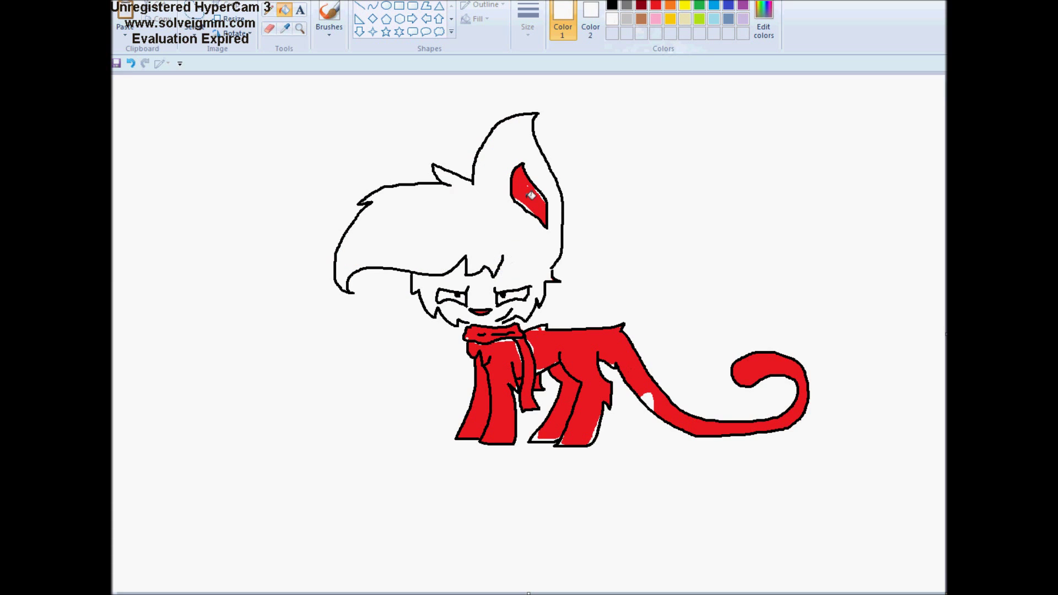
{"action": "left_click", "coordinate": [529, 197]}
- Fill the red scarf, torso, tail and all four legs with white, undoing any fill that erases the outlines
{"action": "left_click", "coordinate": [503, 381]}
{"action": "left_click", "coordinate": [500, 333]}
{"action": "left_click", "coordinate": [544, 348]}
{"action": "left_click", "coordinate": [532, 363]}
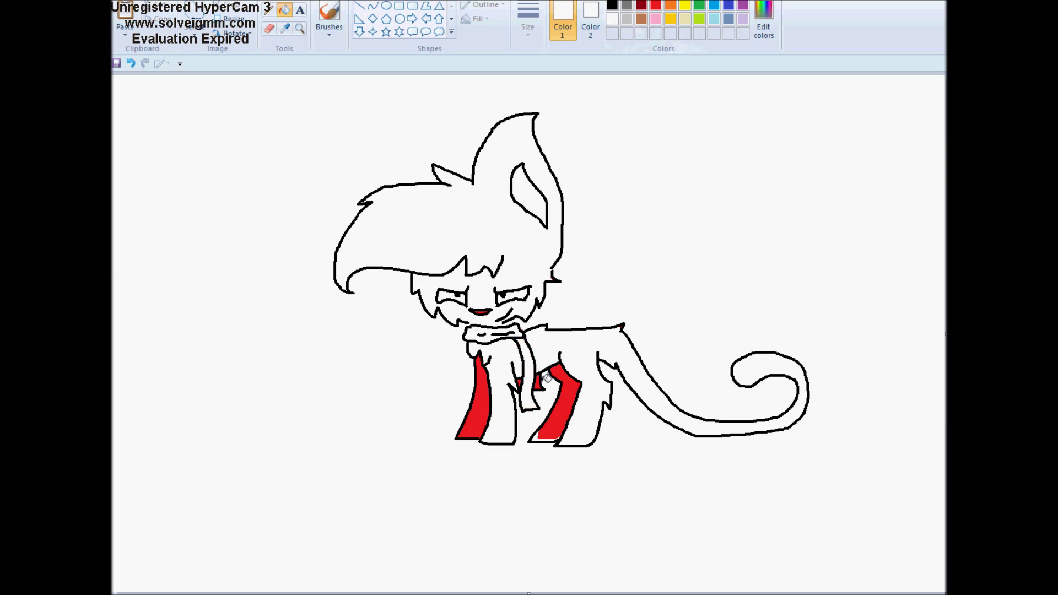
{"action": "left_click", "coordinate": [477, 392]}
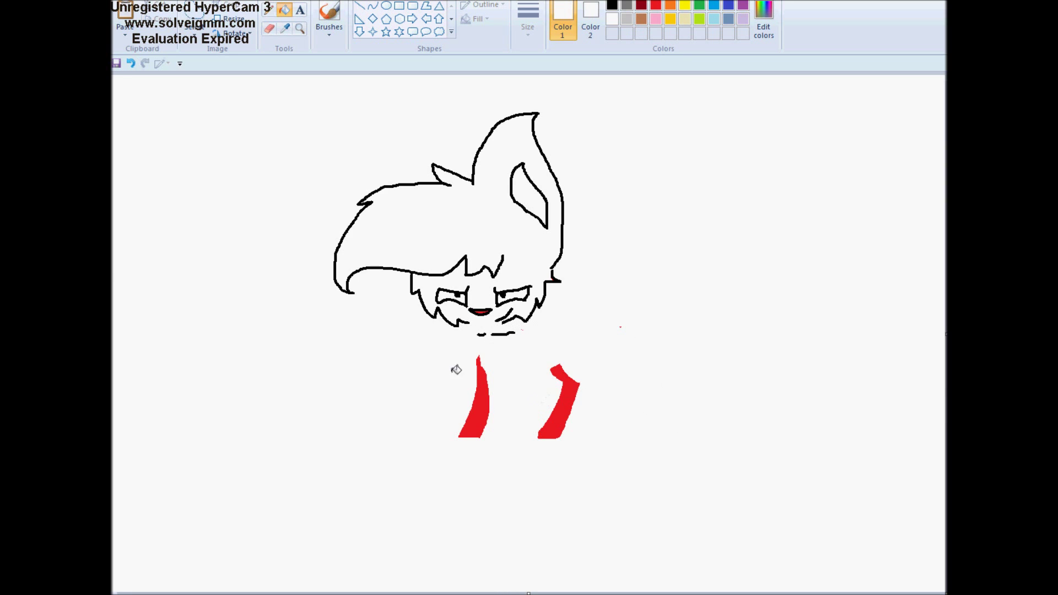
{"action": "left_click", "coordinate": [131, 63]}
{"action": "left_click", "coordinate": [480, 395]}
{"action": "left_click", "coordinate": [559, 401]}
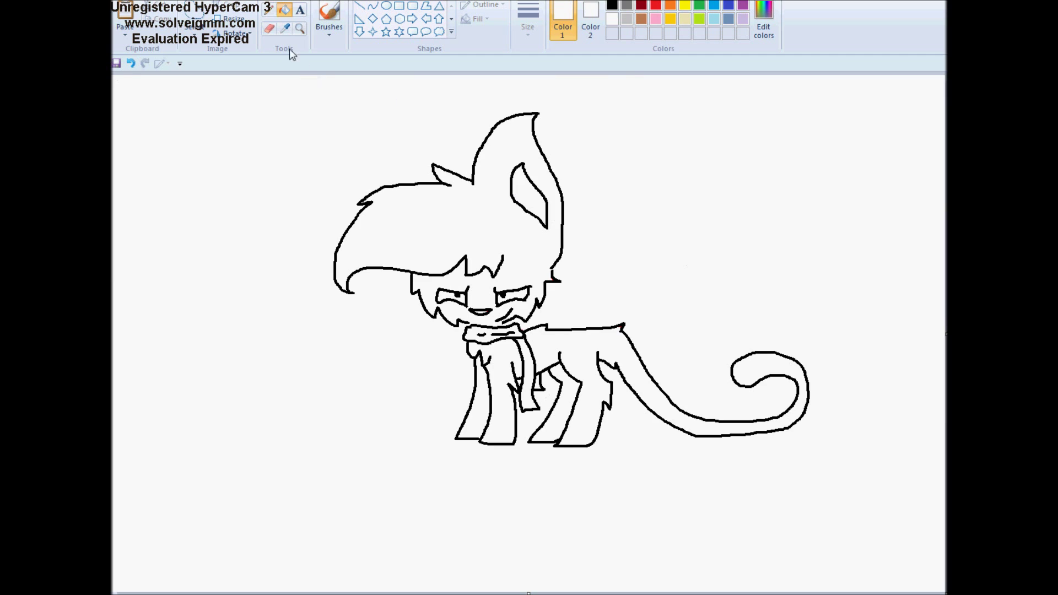
- Define a light pink custom color with hue 197, saturation 240 and luminosity 193 for coloring the cat's details
{"action": "left_click", "coordinate": [299, 28]}
{"action": "left_click", "coordinate": [479, 298]}
{"action": "left_click", "coordinate": [485, 287]}
{"action": "left_click", "coordinate": [268, 9]}
{"action": "left_click", "coordinate": [612, 6]}
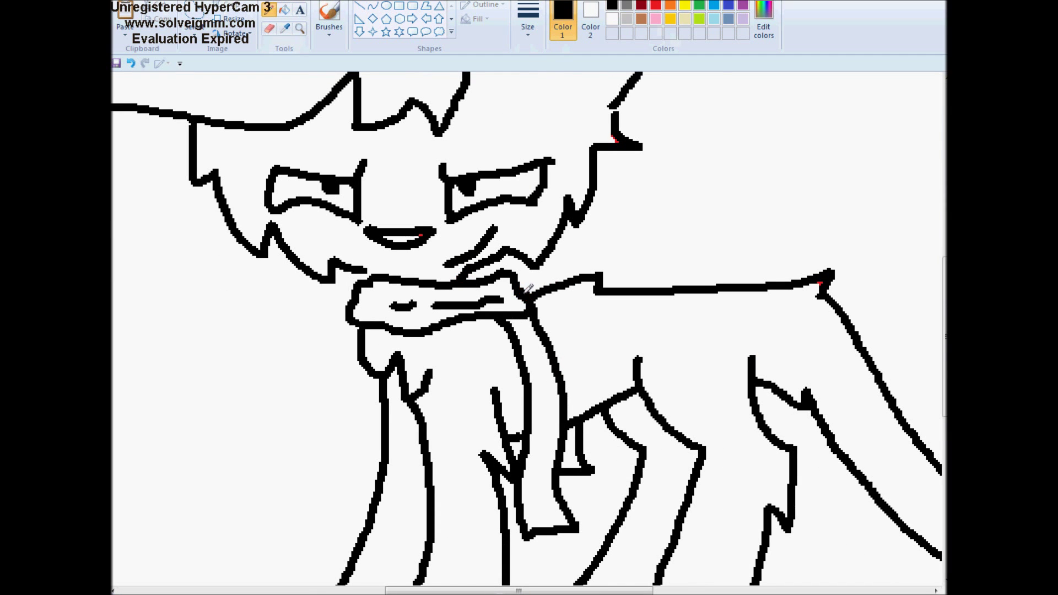
{"action": "scroll", "coordinate": [598, 113], "scroll_direction": "up", "scroll_amount": 2}
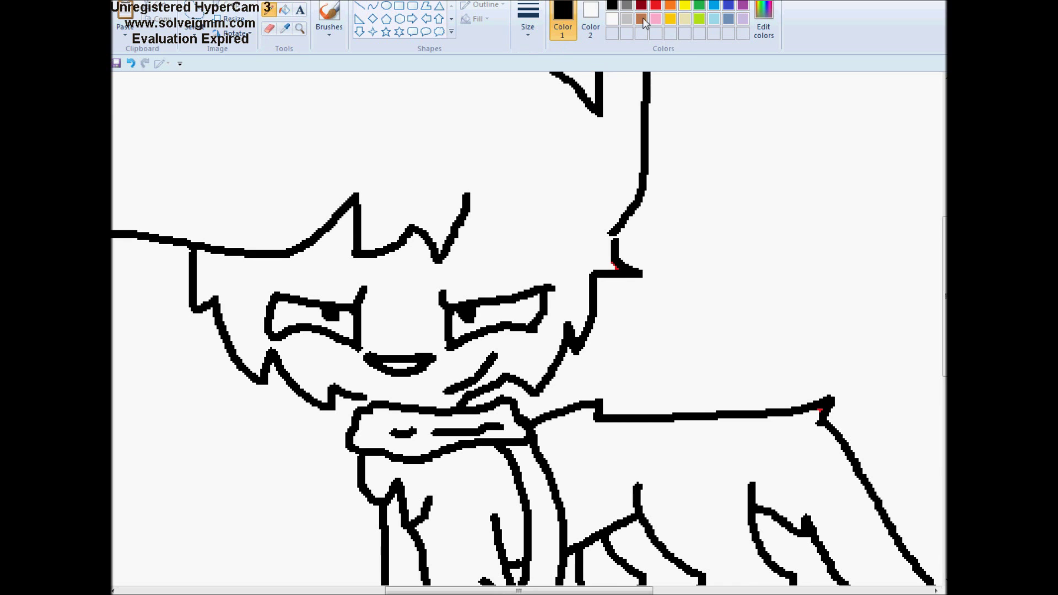
{"action": "left_click", "coordinate": [659, 32]}
{"action": "left_click", "coordinate": [665, 227]}
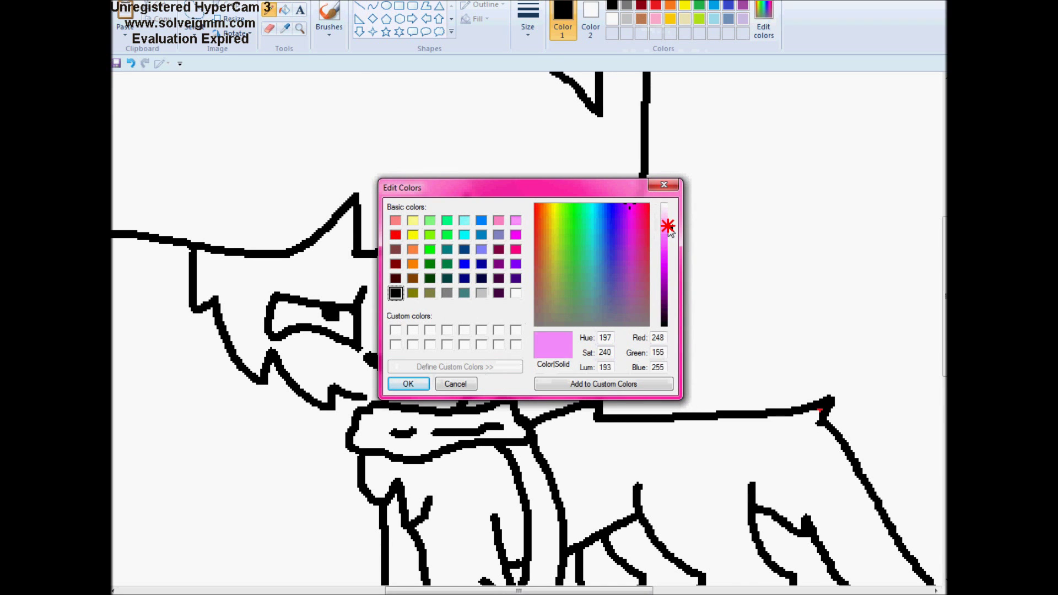
{"action": "left_click", "coordinate": [408, 384]}
- Fill the scarf's neck band and both hanging ends with the light pink
{"action": "left_click", "coordinate": [284, 11]}
{"action": "left_click", "coordinate": [450, 420]}
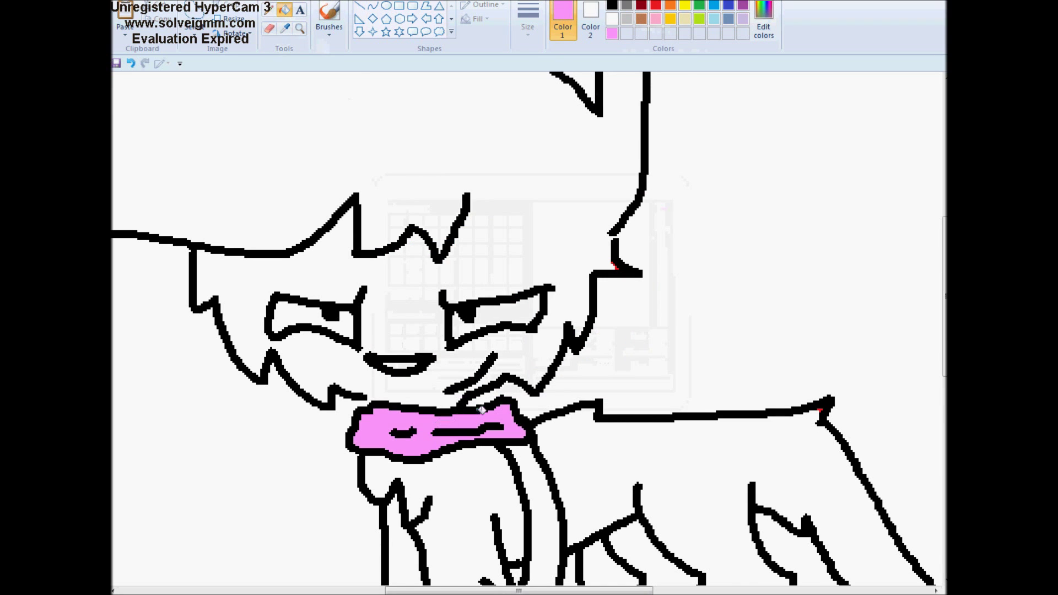
{"action": "left_click", "coordinate": [530, 472]}
{"action": "scroll", "coordinate": [535, 466], "scroll_direction": "down", "scroll_amount": 2}
{"action": "left_click", "coordinate": [579, 435]}
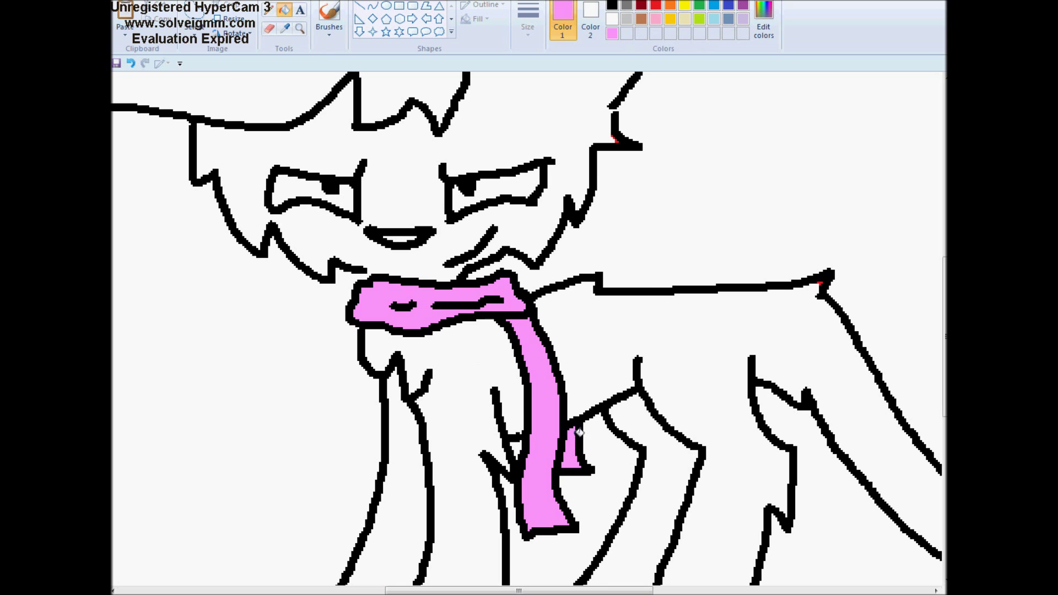
- Fill the inner ear and the mouth with the light pink
{"action": "scroll", "coordinate": [555, 435], "scroll_direction": "down", "scroll_amount": 2}
{"action": "scroll", "coordinate": [546, 425], "scroll_direction": "up", "scroll_amount": 10}
{"action": "left_click", "coordinate": [542, 386]}
{"action": "scroll", "coordinate": [543, 387], "scroll_direction": "down", "scroll_amount": 4}
{"action": "left_click", "coordinate": [399, 490]}
{"action": "scroll", "coordinate": [399, 490], "scroll_direction": "down", "scroll_amount": 2}
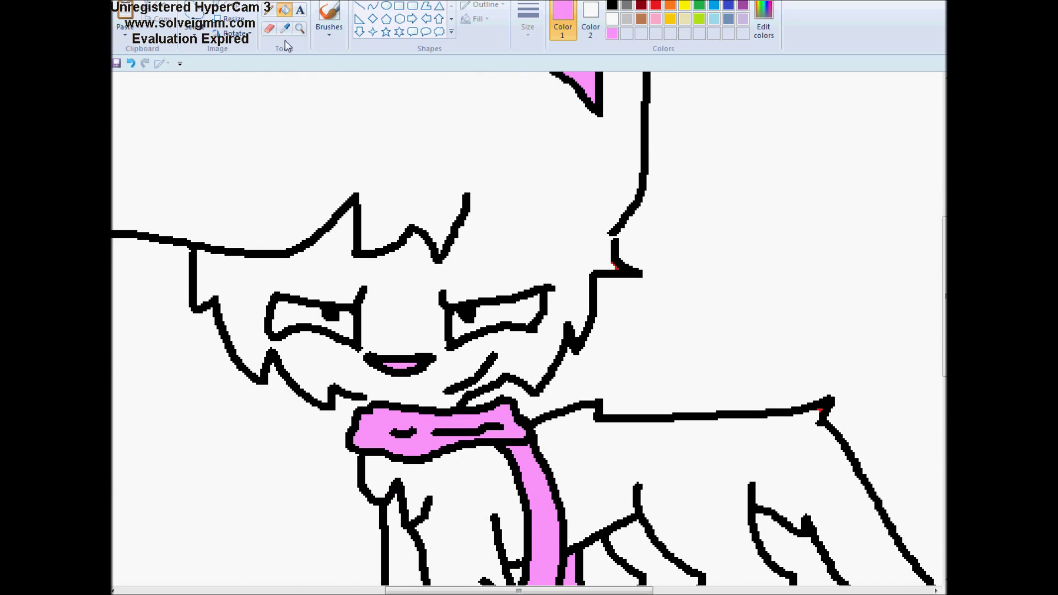
- Close the gap in the black outline between the chin and the scarf's neck band
{"action": "left_click", "coordinate": [268, 9]}
{"action": "left_click", "coordinate": [611, 6]}
{"action": "left_click", "coordinate": [361, 402]}
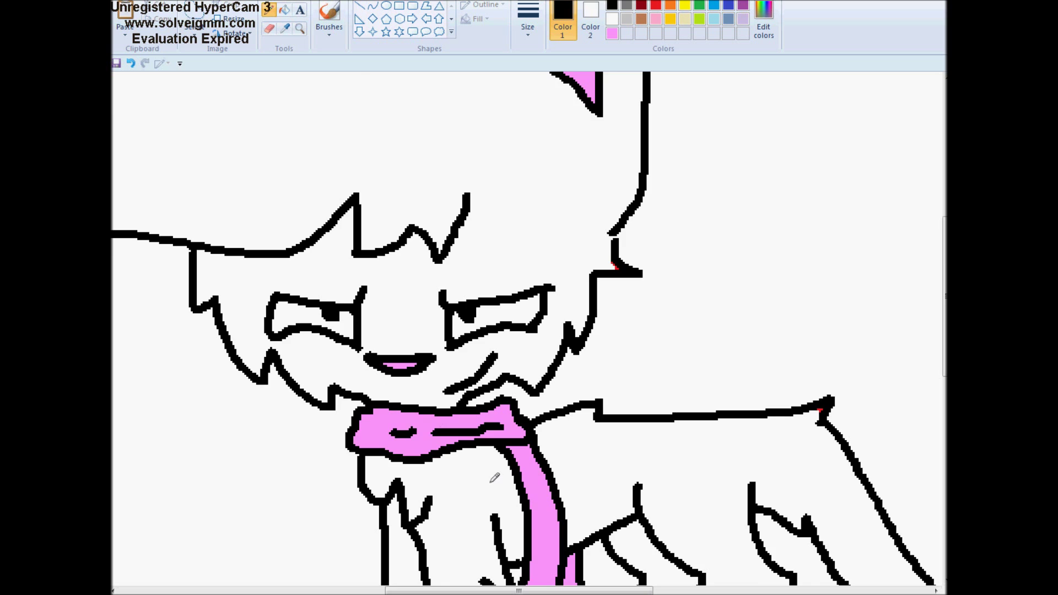
- Draw short black toe lines on the cat's four paws
{"action": "scroll", "coordinate": [494, 477], "scroll_direction": "down", "scroll_amount": 6}
{"action": "left_click", "coordinate": [427, 369]}
{"action": "left_click_drag", "start_coordinate": [461, 362], "coordinate": [446, 375]}
{"action": "left_click_drag", "start_coordinate": [366, 349], "coordinate": [352, 360]}
{"action": "left_click_drag", "start_coordinate": [582, 362], "coordinate": [573, 374]}
{"action": "left_click_drag", "start_coordinate": [670, 371], "coordinate": [659, 380]}
- Close the black outline gap above the cheek tuft, and erase and redraw the jaw line's end so it meets the scarf
{"action": "scroll", "coordinate": [697, 378], "scroll_direction": "up", "scroll_amount": 5}
{"action": "left_click_drag", "start_coordinate": [615, 235], "coordinate": [618, 269]}
{"action": "left_click", "coordinate": [269, 29]}
{"action": "left_click", "coordinate": [528, 19]}
{"action": "left_click", "coordinate": [531, 71]}
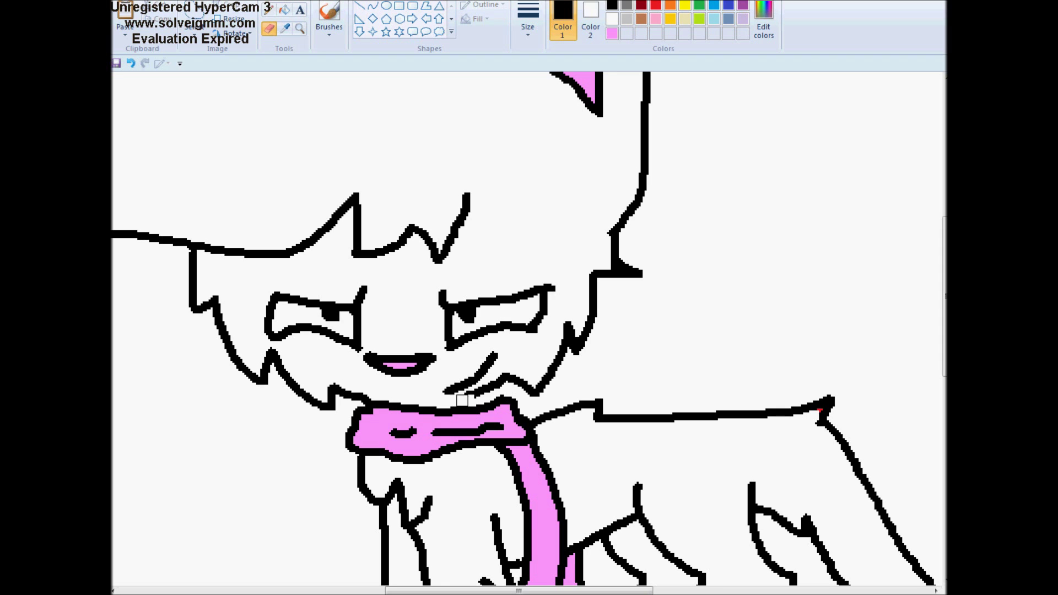
{"action": "left_click", "coordinate": [268, 10]}
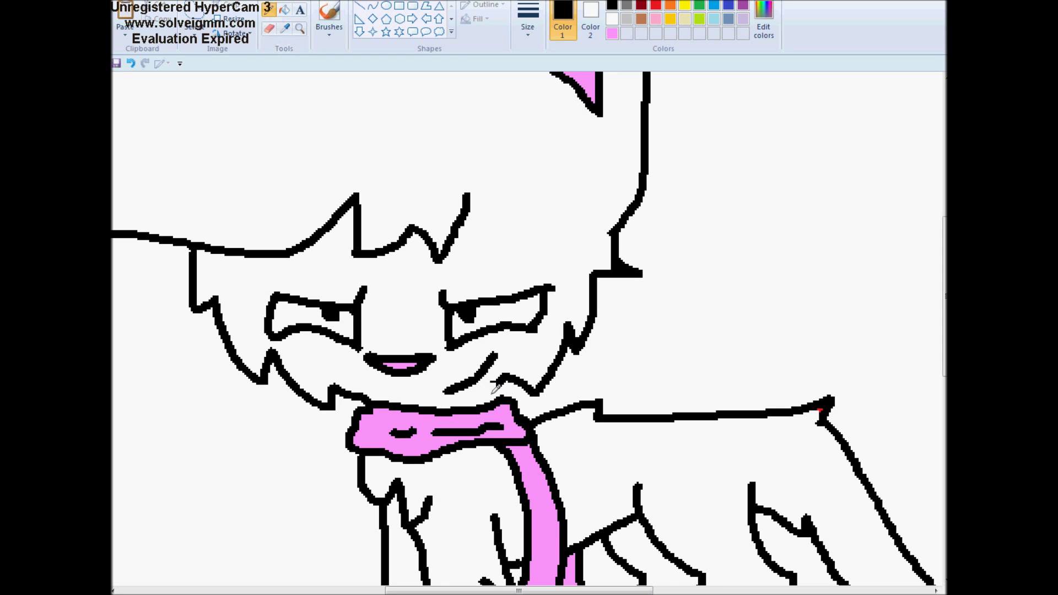
{"action": "left_click_drag", "start_coordinate": [495, 382], "coordinate": [489, 409]}
- Define a light tan custom color with hue 24, saturation 240 and luminosity 199 for the fur
{"action": "scroll", "coordinate": [488, 454], "scroll_direction": "up", "scroll_amount": 3}
{"action": "left_click", "coordinate": [764, 22]}
{"action": "left_click", "coordinate": [544, 212]}
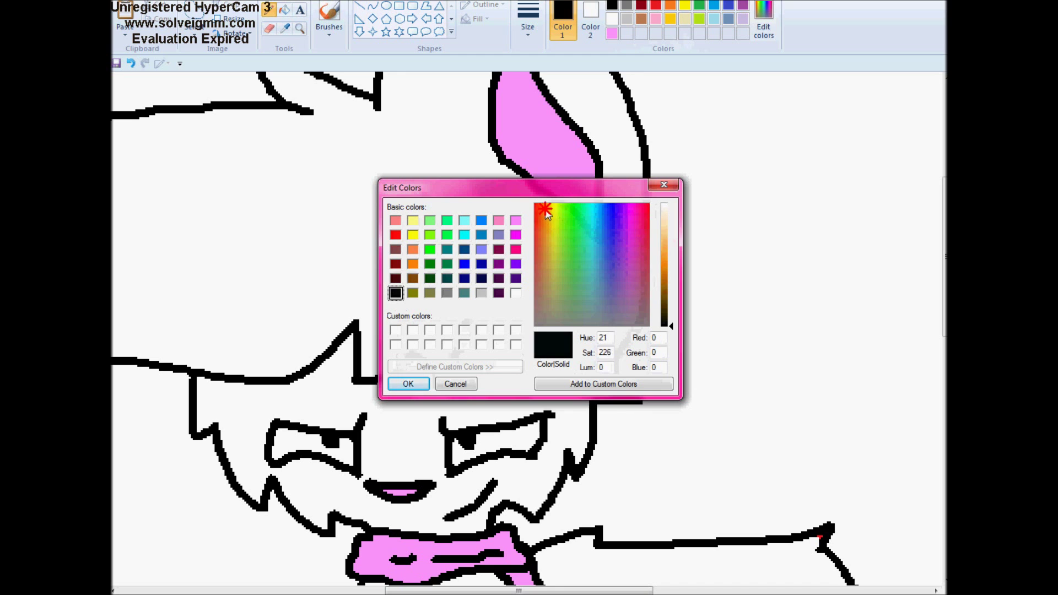
{"action": "left_click_drag", "start_coordinate": [671, 230], "coordinate": [670, 227]}
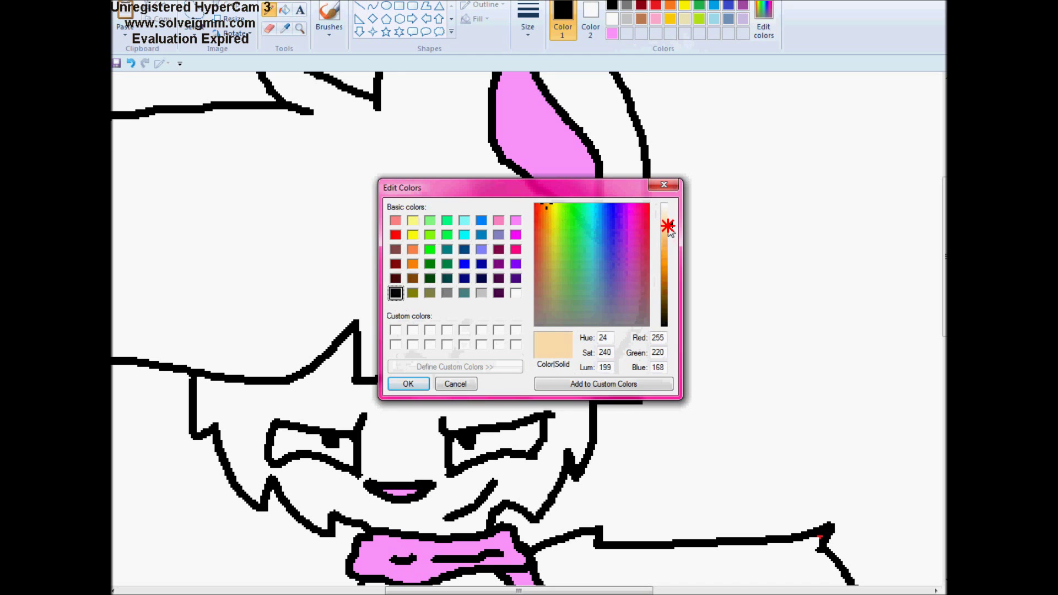
{"action": "left_click", "coordinate": [408, 385]}
- Fill the cat's head, face, torso, legs and tail with the light tan
{"action": "left_click", "coordinate": [283, 10]}
{"action": "left_click", "coordinate": [455, 189]}
{"action": "scroll", "coordinate": [455, 189], "scroll_direction": "down", "scroll_amount": 5}
{"action": "left_click", "coordinate": [451, 434]}
{"action": "left_click", "coordinate": [408, 476]}
{"action": "left_click", "coordinate": [604, 365]}
{"action": "left_click", "coordinate": [683, 517]}
{"action": "scroll", "coordinate": [673, 505], "scroll_direction": "down", "scroll_amount": 5}
{"action": "scroll", "coordinate": [633, 487], "scroll_direction": "up", "scroll_amount": 8}
{"action": "scroll", "coordinate": [633, 486], "scroll_direction": "down", "scroll_amount": 3}
{"action": "scroll", "coordinate": [590, 375], "scroll_direction": "up", "scroll_amount": 8}
{"action": "scroll", "coordinate": [578, 349], "scroll_direction": "down", "scroll_amount": 4}
- Draw a thin light pink line across the hair, following the jagged lower edge of the fringe
{"action": "left_click", "coordinate": [268, 9]}
{"action": "left_click", "coordinate": [611, 33]}
{"action": "left_click", "coordinate": [527, 22]}
{"action": "left_click", "coordinate": [557, 138]}
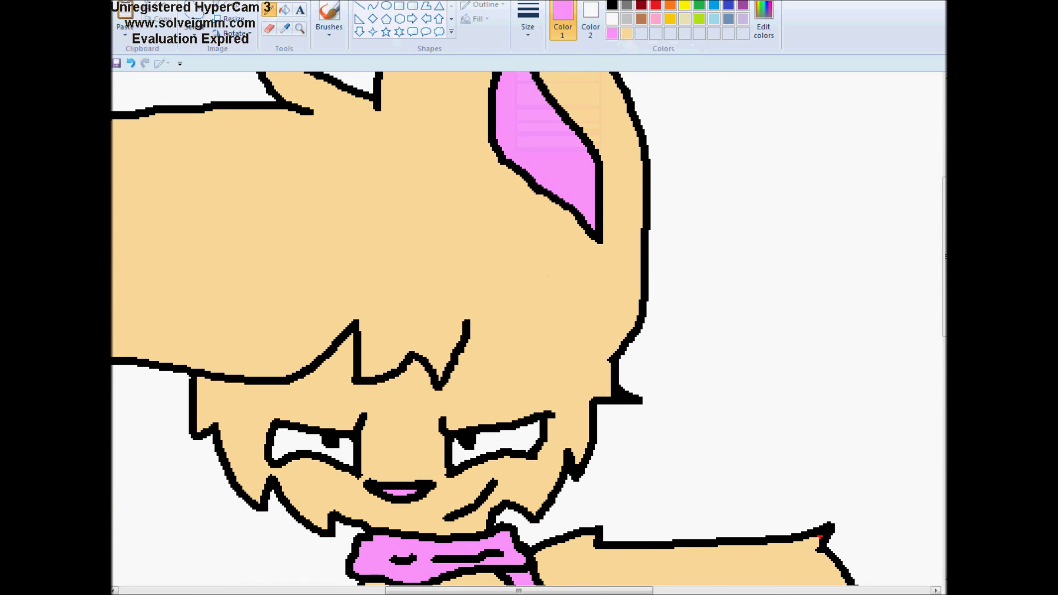
{"action": "scroll", "coordinate": [452, 464], "scroll_direction": "left", "scroll_amount": 6}
{"action": "mouse_move", "coordinate": [315, 364]}
{"action": "left_mouse_down"}
{"action": "mouse_move", "coordinate": [364, 327]}
{"action": "mouse_move", "coordinate": [602, 340]}
{"action": "mouse_move", "coordinate": [702, 293]}
{"action": "mouse_move", "coordinate": [718, 299]}
{"action": "mouse_move", "coordinate": [723, 334]}
{"action": "mouse_move", "coordinate": [758, 315]}
{"action": "mouse_move", "coordinate": [774, 330]}
{"action": "mouse_move", "coordinate": [809, 320]}
{"action": "left_mouse_up"}
{"action": "scroll", "coordinate": [520, 560], "scroll_direction": "down", "scroll_amount": 2}
{"action": "left_click_drag", "start_coordinate": [504, 590], "coordinate": [598, 590]}
- Draw thin white boundary lines across all four lower legs and the tail near its curled end
{"action": "left_click", "coordinate": [612, 19]}
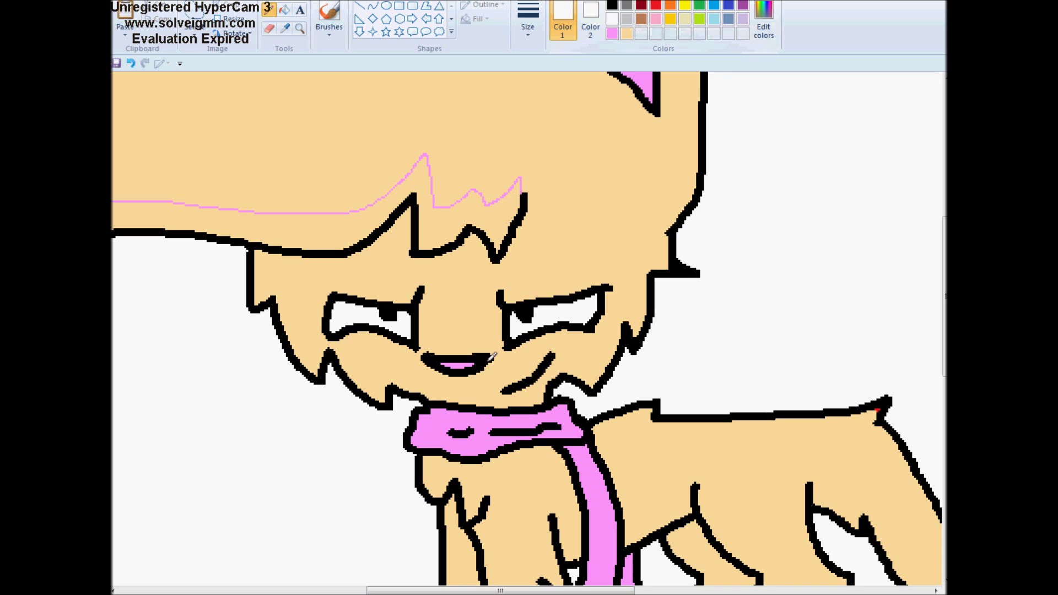
{"action": "scroll", "coordinate": [499, 352], "scroll_direction": "down", "scroll_amount": 6}
{"action": "scroll", "coordinate": [500, 399], "scroll_direction": "up", "scroll_amount": 2}
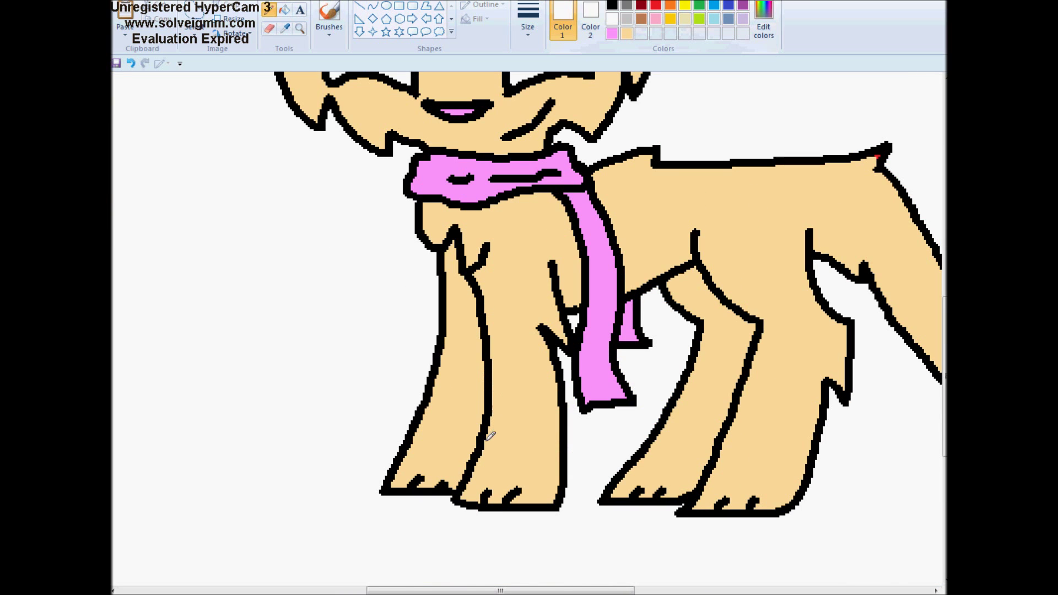
{"action": "mouse_move", "coordinate": [500, 447]}
{"action": "left_mouse_down"}
{"action": "mouse_move", "coordinate": [516, 458]}
{"action": "mouse_move", "coordinate": [554, 453]}
{"action": "left_mouse_up"}
{"action": "left_click_drag", "start_coordinate": [417, 437], "coordinate": [480, 448]}
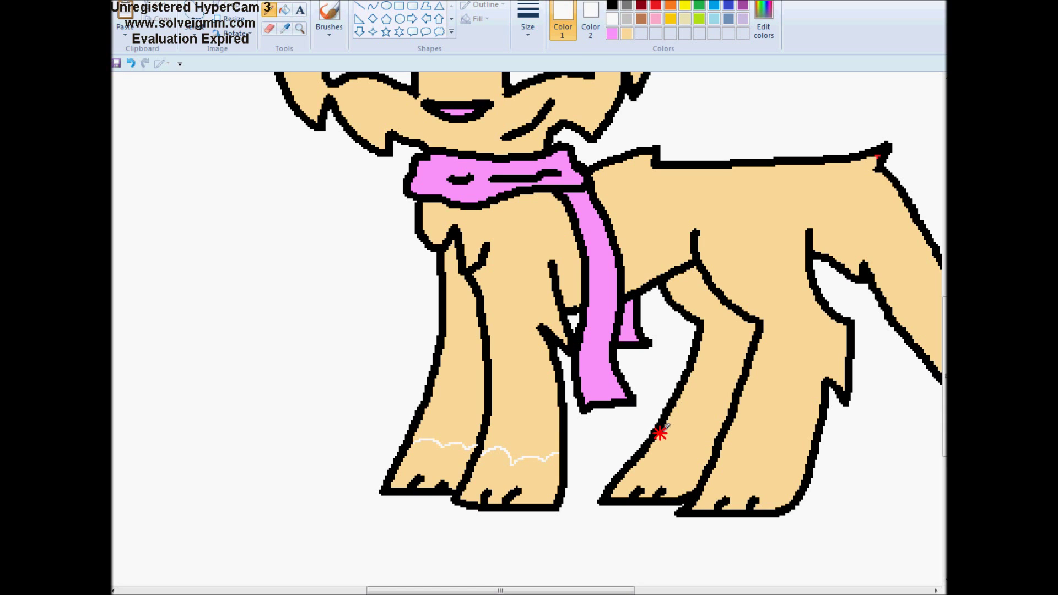
{"action": "left_click_drag", "start_coordinate": [660, 433], "coordinate": [804, 456]}
{"action": "left_click_drag", "start_coordinate": [501, 590], "coordinate": [691, 590]}
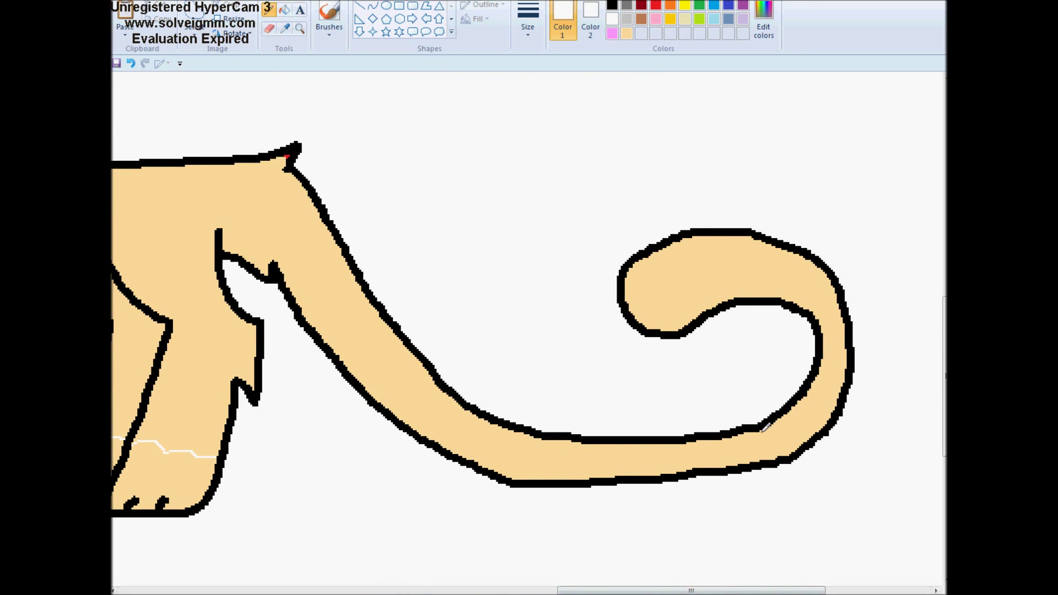
{"action": "left_click_drag", "start_coordinate": [764, 425], "coordinate": [764, 453]}
- Fill the curled tail tip and the four paws with white
{"action": "left_click", "coordinate": [284, 9]}
{"action": "left_click", "coordinate": [673, 237]}
{"action": "left_click_drag", "start_coordinate": [587, 590], "coordinate": [460, 590]}
{"action": "left_click", "coordinate": [551, 479]}
{"action": "left_click", "coordinate": [485, 463]}
{"action": "left_click", "coordinate": [322, 471]}
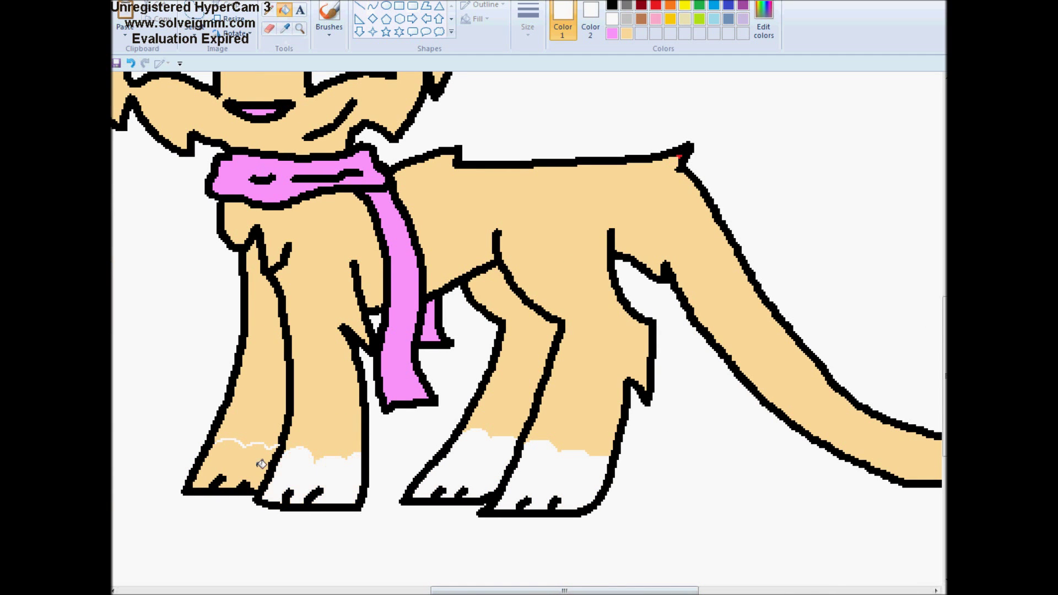
{"action": "left_click", "coordinate": [232, 468]}
- Cover the leftover red spot at the base of the tail with black
{"action": "left_click", "coordinate": [611, 5]}
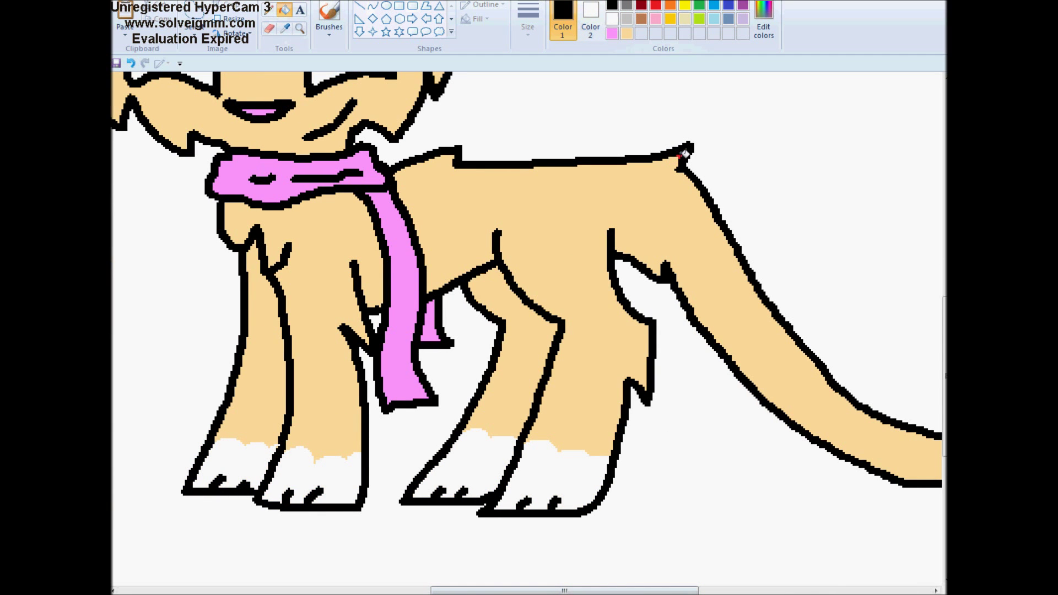
{"action": "left_click", "coordinate": [271, 11]}
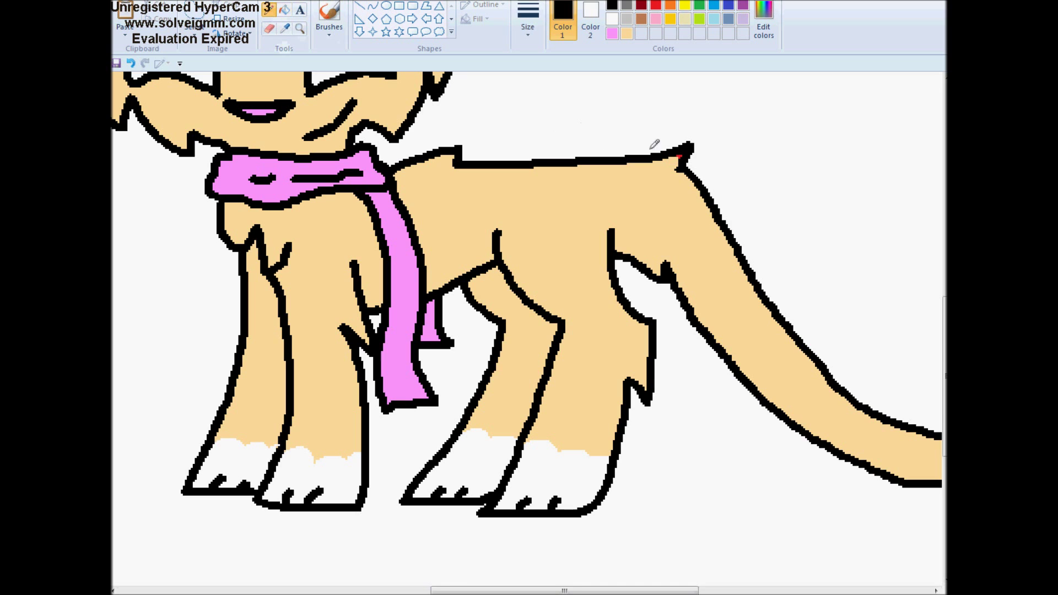
{"action": "scroll", "coordinate": [758, 147], "scroll_direction": "down", "scroll_amount": 5}
{"action": "scroll", "coordinate": [538, 306], "scroll_direction": "up", "scroll_amount": 10}
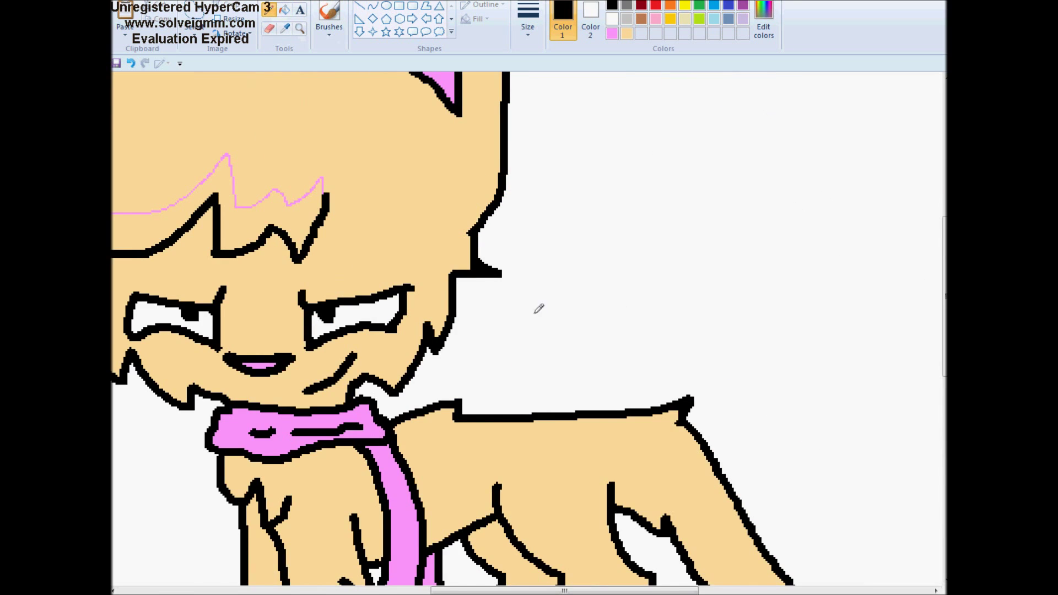
- Fill the lower edge of the hair, below the pink line, with the light pink
{"action": "left_click_drag", "start_coordinate": [441, 590], "coordinate": [367, 590]}
{"action": "left_click", "coordinate": [612, 34]}
{"action": "left_click", "coordinate": [284, 10]}
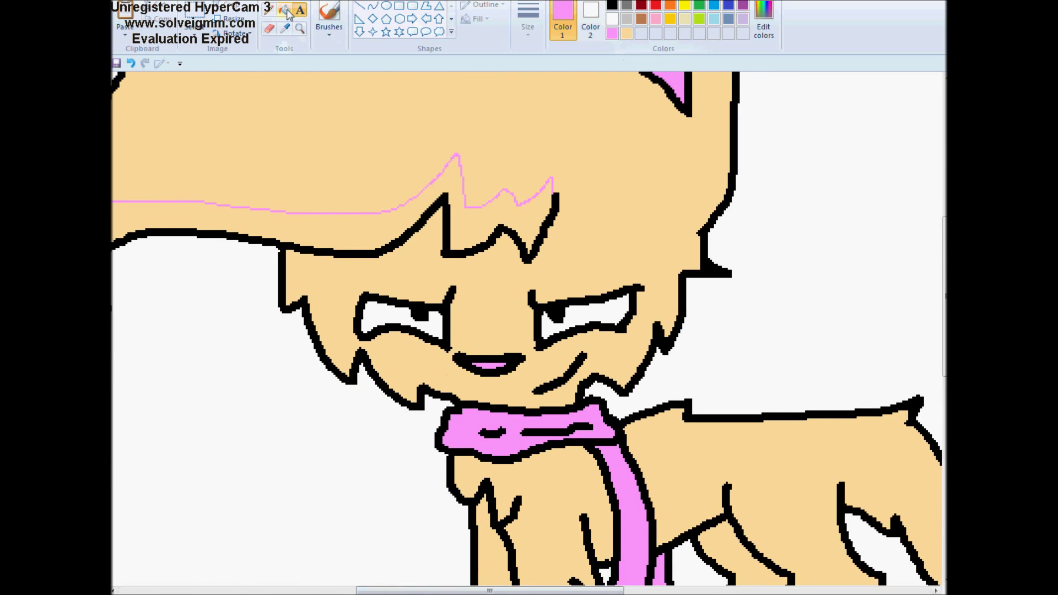
{"action": "left_click", "coordinate": [368, 239]}
- Mark off the ear from the head with a white line at its base and fill the outer ear with white
{"action": "scroll", "coordinate": [529, 330], "scroll_direction": "down", "scroll_amount": 3}
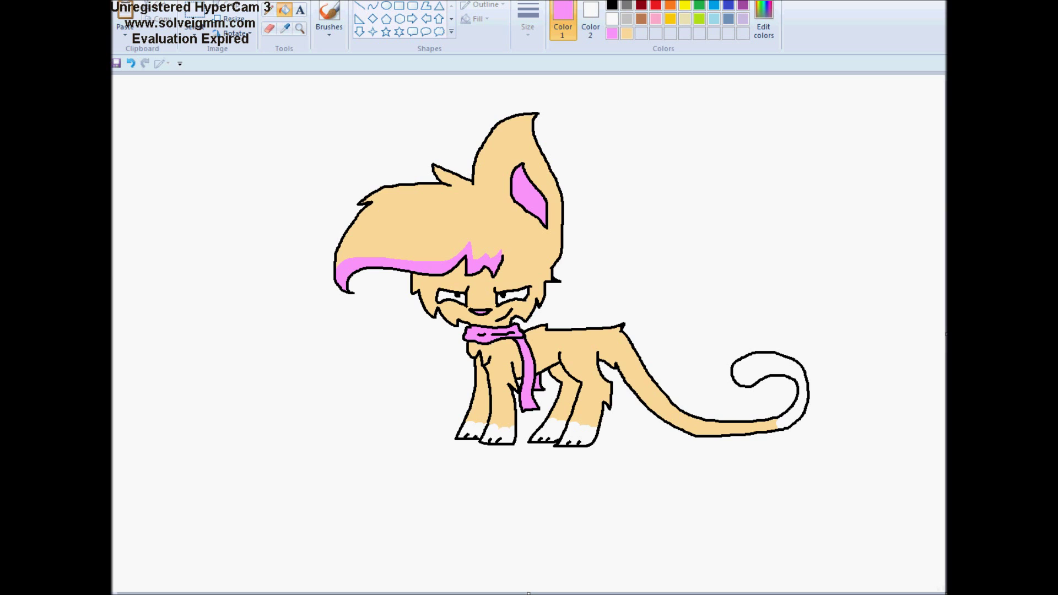
{"action": "scroll", "coordinate": [529, 331], "scroll_direction": "up", "scroll_amount": 3}
{"action": "left_click_drag", "start_coordinate": [347, 590], "coordinate": [508, 590]}
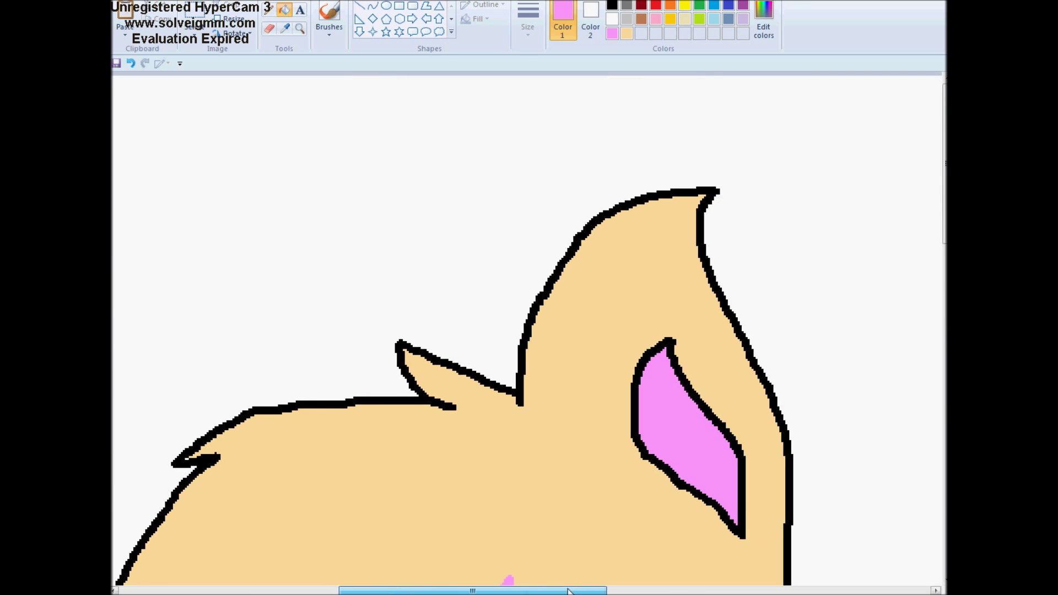
{"action": "scroll", "coordinate": [572, 566], "scroll_direction": "down", "scroll_amount": 3}
{"action": "left_click", "coordinate": [611, 19]}
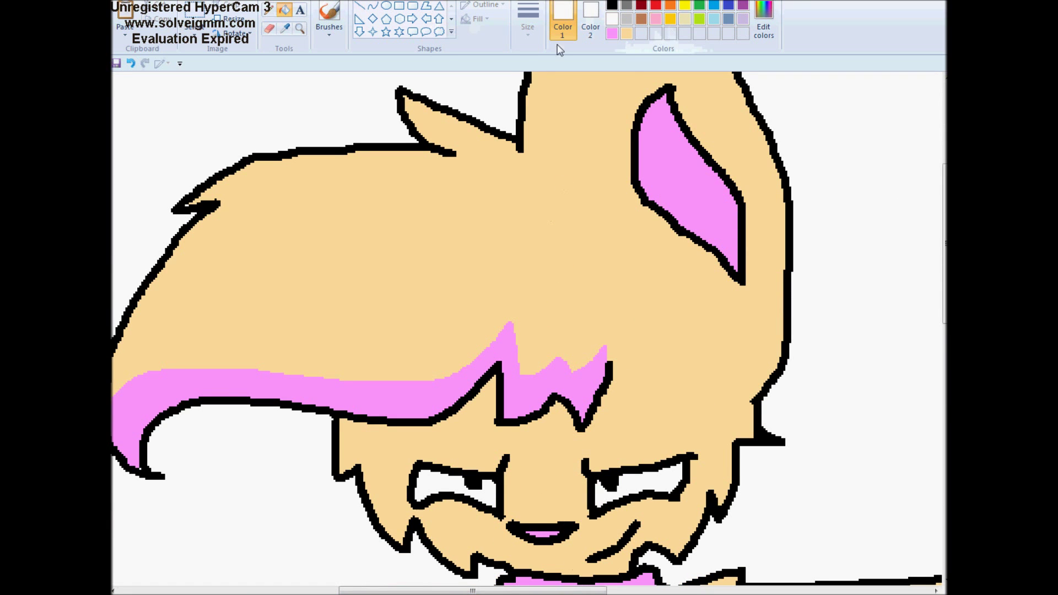
{"action": "left_click", "coordinate": [269, 10]}
{"action": "left_click_drag", "start_coordinate": [521, 153], "coordinate": [633, 197]}
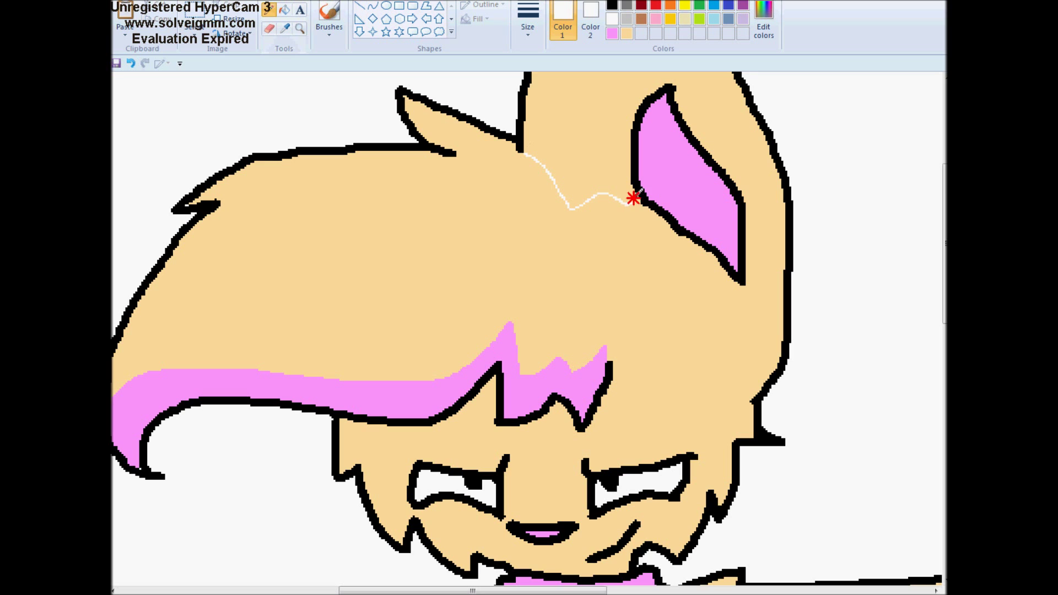
{"action": "mouse_move", "coordinate": [743, 285]}
{"action": "left_mouse_down"}
{"action": "mouse_move", "coordinate": [763, 342]}
{"action": "mouse_move", "coordinate": [744, 395]}
{"action": "left_mouse_up"}
{"action": "left_click", "coordinate": [284, 10]}
{"action": "left_click", "coordinate": [562, 137]}
- Mark off the chest tuft with a white line below the scarf and fill it with white
{"action": "scroll", "coordinate": [578, 200], "scroll_direction": "up", "scroll_amount": 5}
{"action": "scroll", "coordinate": [579, 201], "scroll_direction": "down", "scroll_amount": 5}
{"action": "scroll", "coordinate": [582, 201], "scroll_direction": "up", "scroll_amount": 5}
{"action": "left_click", "coordinate": [626, 33]}
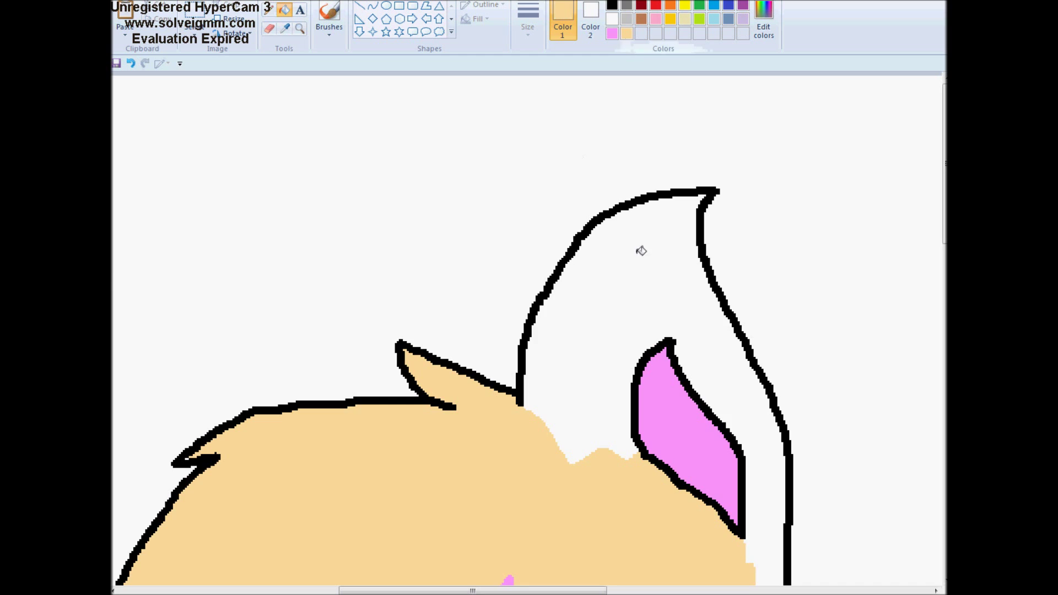
{"action": "scroll", "coordinate": [634, 231], "scroll_direction": "down", "scroll_amount": 10}
{"action": "scroll", "coordinate": [638, 255], "scroll_direction": "up", "scroll_amount": 5}
{"action": "scroll", "coordinate": [639, 261], "scroll_direction": "up", "scroll_amount": 5}
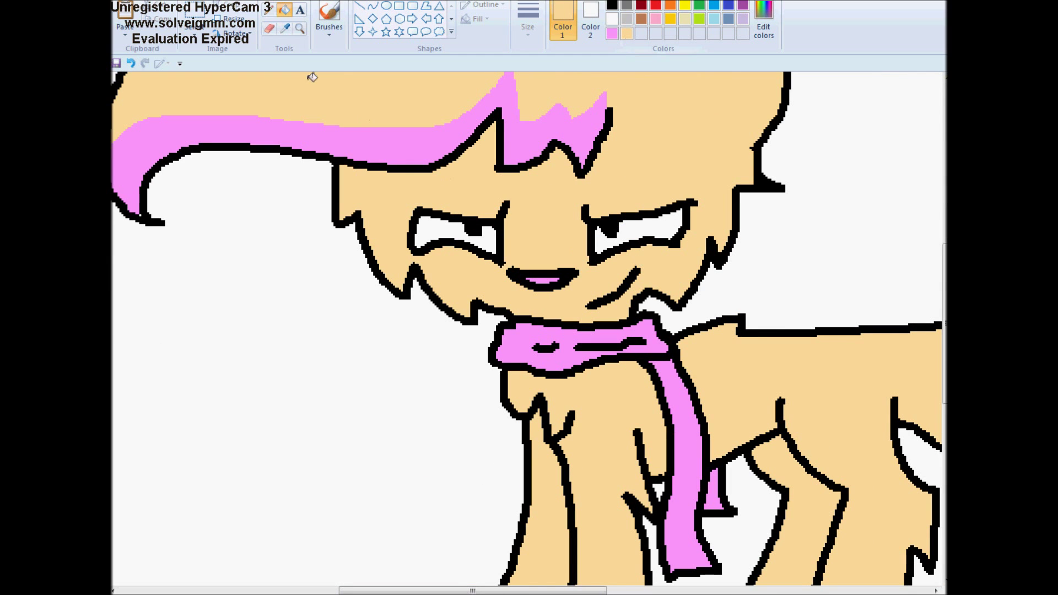
{"action": "left_click", "coordinate": [268, 10]}
{"action": "left_click", "coordinate": [611, 19]}
{"action": "left_click_drag", "start_coordinate": [572, 391], "coordinate": [569, 376]}
{"action": "left_click", "coordinate": [611, 5]}
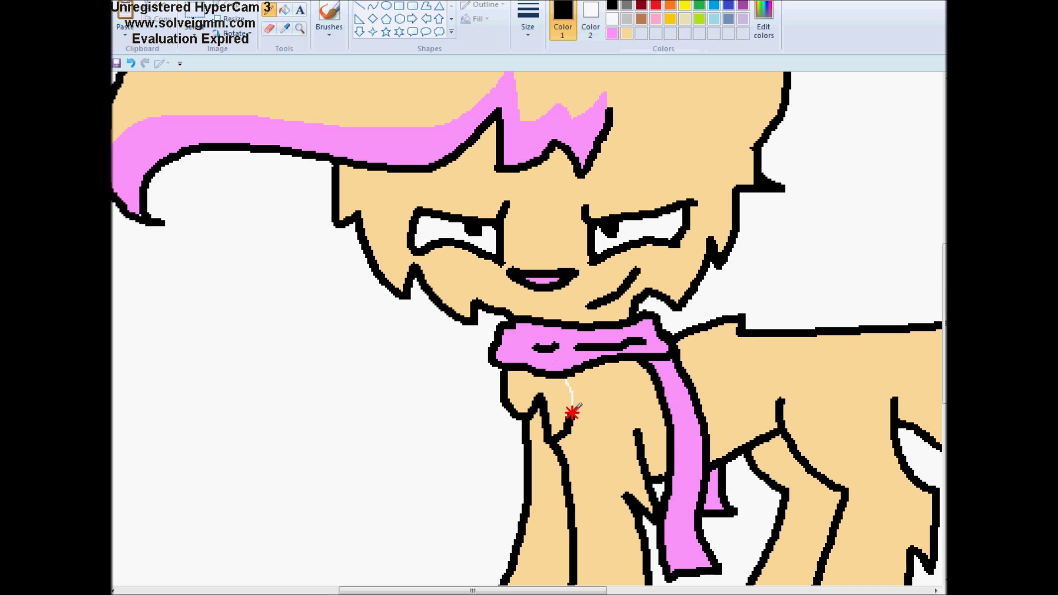
{"action": "left_click", "coordinate": [284, 11]}
{"action": "left_click", "coordinate": [611, 18]}
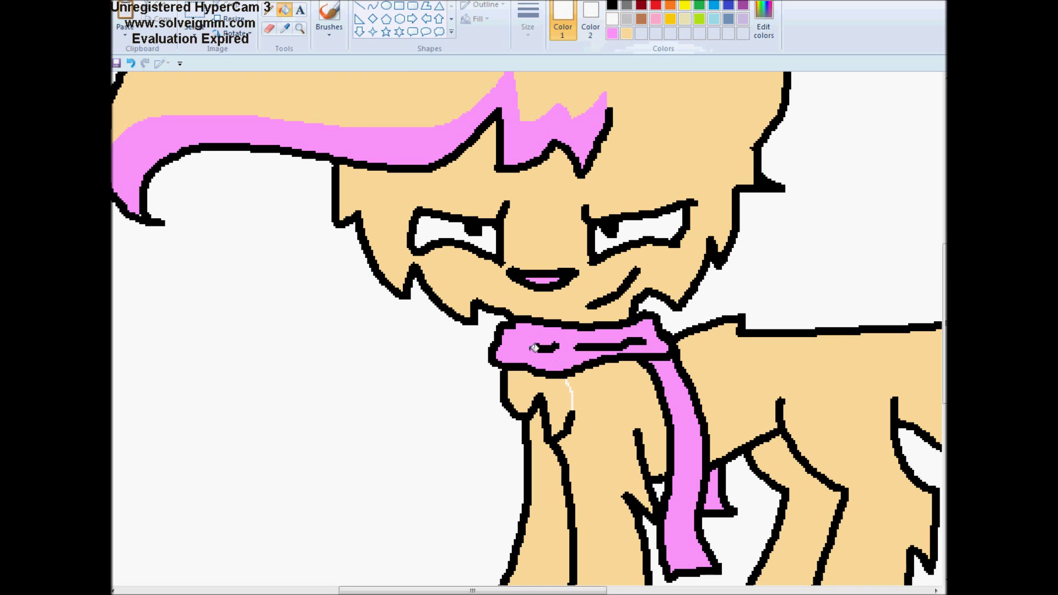
{"action": "left_click", "coordinate": [555, 405]}
- Draw a white line along the belly on both sides of the hanging scarf and fill the area below it with white
{"action": "left_click", "coordinate": [268, 10]}
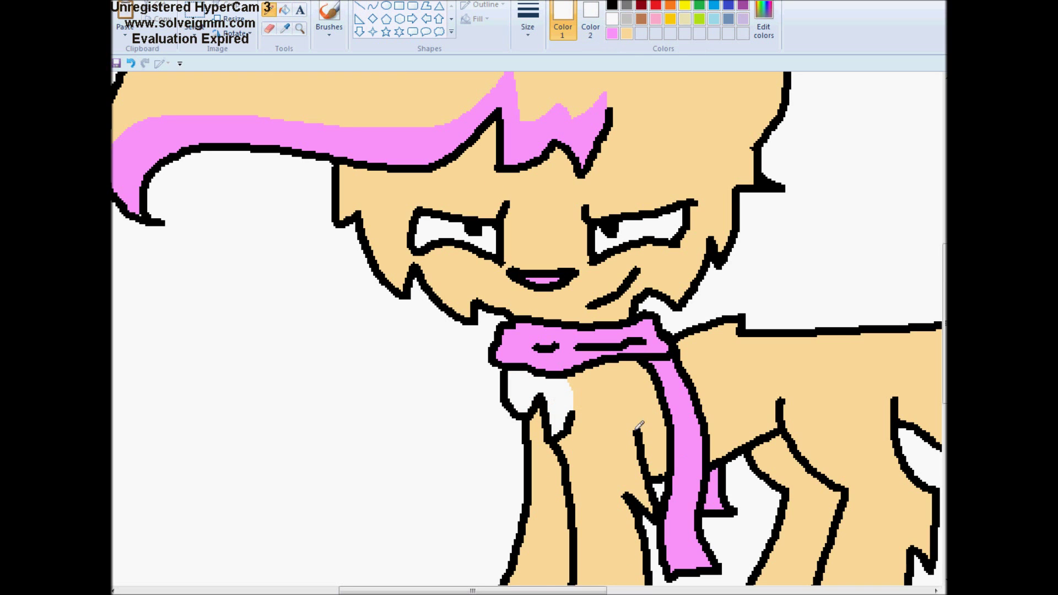
{"action": "left_click_drag", "start_coordinate": [652, 429], "coordinate": [773, 413]}
{"action": "left_click", "coordinate": [284, 10]}
{"action": "left_click", "coordinate": [733, 421]}
{"action": "left_click", "coordinate": [658, 444]}
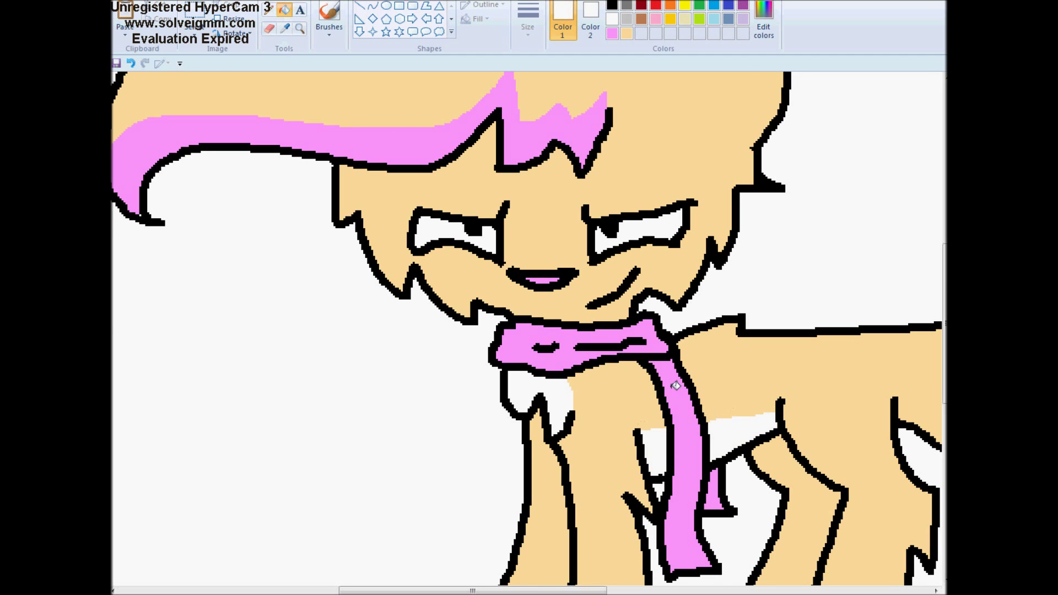
- Define a light cyan custom color for the eye
{"action": "scroll", "coordinate": [675, 386], "scroll_direction": "up", "scroll_amount": 3}
{"action": "scroll", "coordinate": [434, 292], "scroll_direction": "up", "scroll_amount": 5}
{"action": "scroll", "coordinate": [434, 292], "scroll_direction": "down", "scroll_amount": 12}
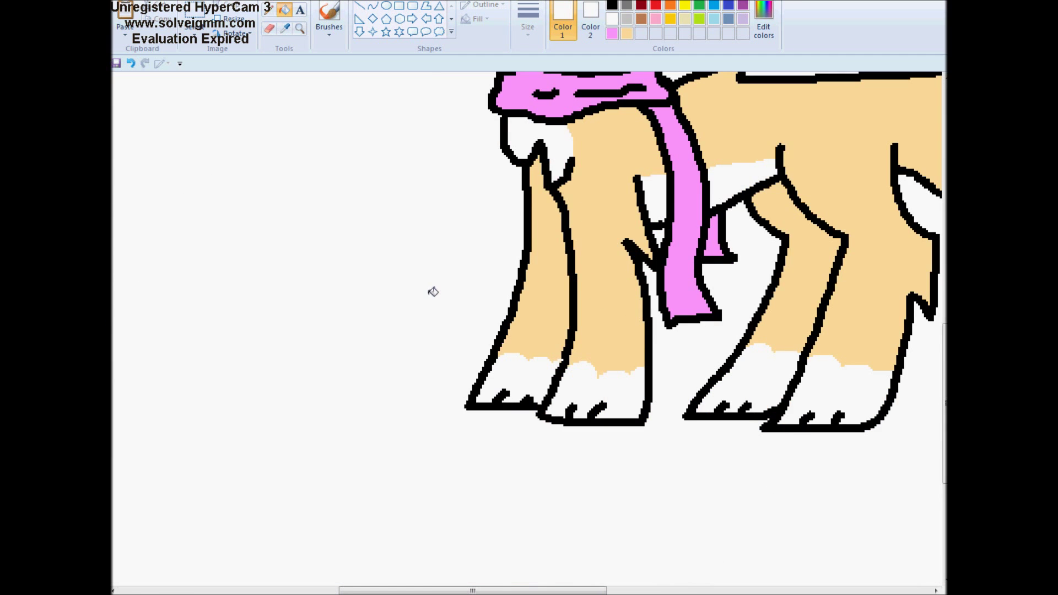
{"action": "scroll", "coordinate": [582, 407], "scroll_direction": "up", "scroll_amount": 5}
{"action": "left_click", "coordinate": [764, 22]}
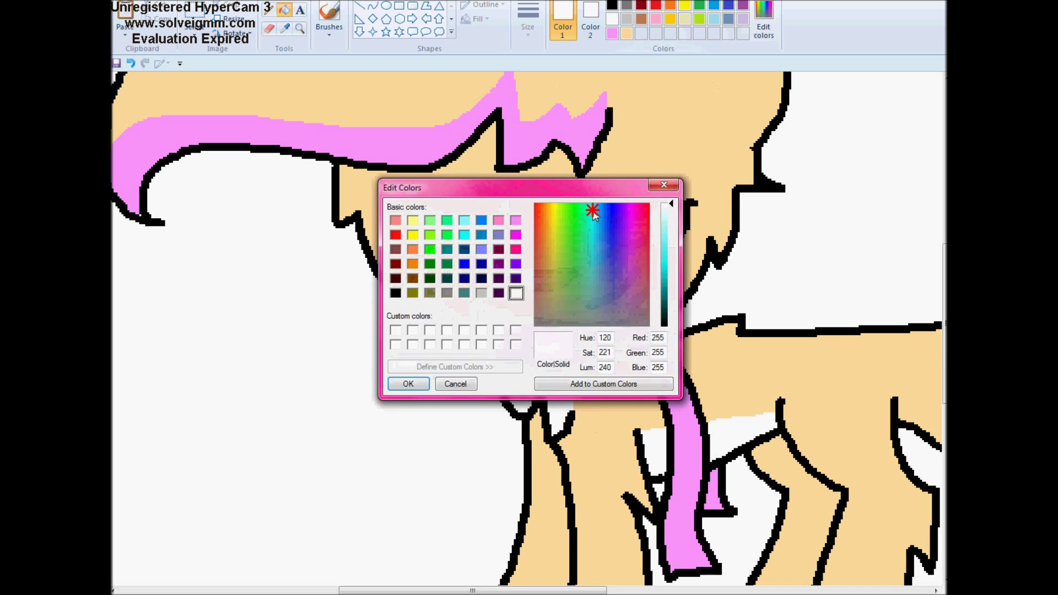
{"action": "left_click", "coordinate": [665, 227]}
{"action": "left_click", "coordinate": [408, 384]}
- Draw a thin black iris outline around the pupil of the cat's left eye in the picture
{"action": "left_click", "coordinate": [299, 28]}
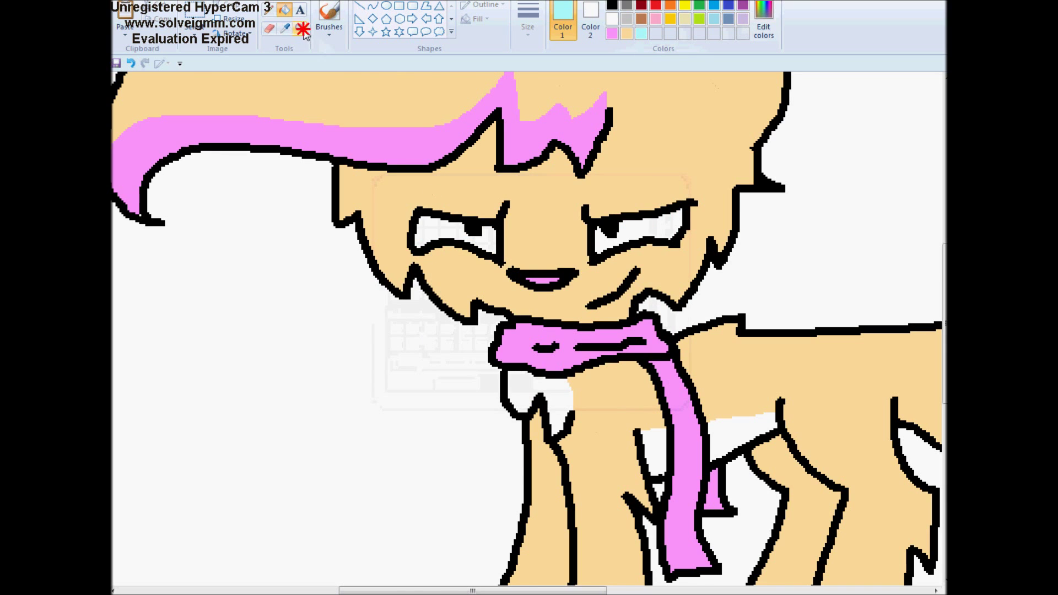
{"action": "left_click", "coordinate": [328, 170]}
{"action": "left_click", "coordinate": [319, 254]}
{"action": "left_click", "coordinate": [611, 5]}
{"action": "left_click", "coordinate": [268, 10]}
{"action": "mouse_move", "coordinate": [389, 188]}
{"action": "left_mouse_down"}
{"action": "mouse_move", "coordinate": [400, 232]}
{"action": "mouse_move", "coordinate": [448, 248]}
{"action": "mouse_move", "coordinate": [482, 204]}
{"action": "left_mouse_up"}
- Brush the left eye's iris with the light cyan around the black pupil
{"action": "left_click", "coordinate": [641, 33]}
{"action": "left_click", "coordinate": [329, 22]}
{"action": "left_click", "coordinate": [331, 52]}
{"action": "mouse_move", "coordinate": [400, 192]}
{"action": "left_mouse_down"}
{"action": "mouse_move", "coordinate": [405, 224]}
{"action": "mouse_move", "coordinate": [438, 236]}
{"action": "mouse_move", "coordinate": [458, 230]}
{"action": "mouse_move", "coordinate": [471, 204]}
{"action": "mouse_move", "coordinate": [450, 227]}
{"action": "mouse_move", "coordinate": [418, 226]}
{"action": "mouse_move", "coordinate": [399, 194]}
{"action": "mouse_move", "coordinate": [427, 231]}
{"action": "mouse_move", "coordinate": [465, 221]}
{"action": "mouse_move", "coordinate": [474, 202]}
{"action": "mouse_move", "coordinate": [462, 198]}
{"action": "mouse_move", "coordinate": [463, 219]}
{"action": "mouse_move", "coordinate": [473, 198]}
{"action": "mouse_move", "coordinate": [451, 234]}
{"action": "mouse_move", "coordinate": [431, 237]}
{"action": "mouse_move", "coordinate": [407, 218]}
{"action": "mouse_move", "coordinate": [398, 189]}
{"action": "mouse_move", "coordinate": [401, 215]}
{"action": "mouse_move", "coordinate": [398, 179]}
{"action": "mouse_move", "coordinate": [409, 224]}
{"action": "mouse_move", "coordinate": [400, 192]}
{"action": "mouse_move", "coordinate": [432, 234]}
{"action": "mouse_move", "coordinate": [460, 222]}
{"action": "mouse_move", "coordinate": [474, 193]}
{"action": "mouse_move", "coordinate": [456, 199]}
{"action": "mouse_move", "coordinate": [474, 200]}
{"action": "mouse_move", "coordinate": [472, 189]}
{"action": "mouse_move", "coordinate": [454, 232]}
{"action": "mouse_move", "coordinate": [428, 237]}
{"action": "mouse_move", "coordinate": [405, 219]}
{"action": "mouse_move", "coordinate": [402, 188]}
{"action": "left_mouse_up"}
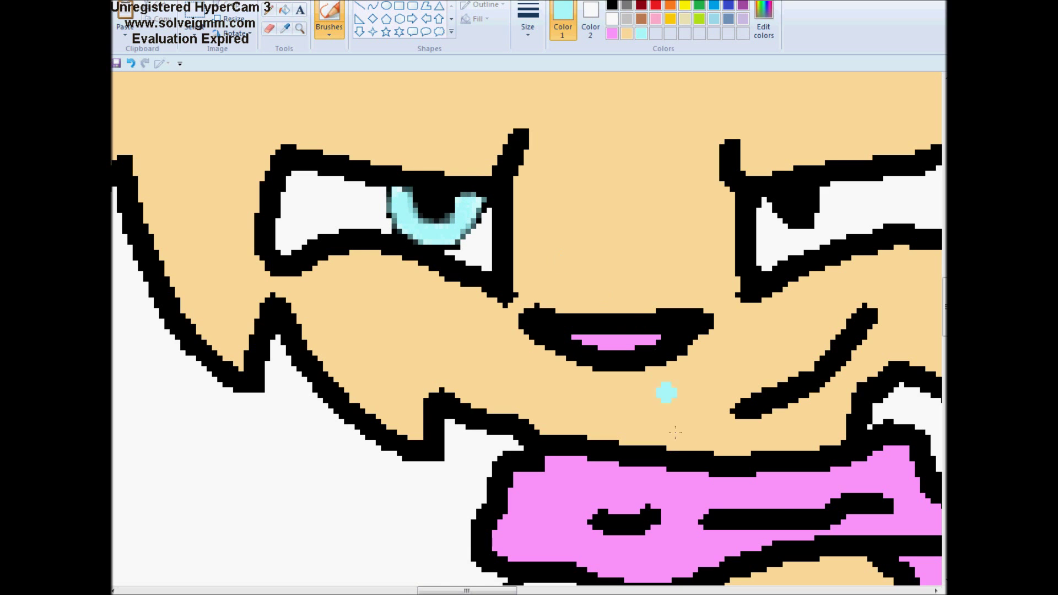
- Draw a thin black iris outline around the pupil of the right eye in the picture
{"action": "left_click_drag", "start_coordinate": [482, 590], "coordinate": [521, 589]}
{"action": "left_click", "coordinate": [613, 6]}
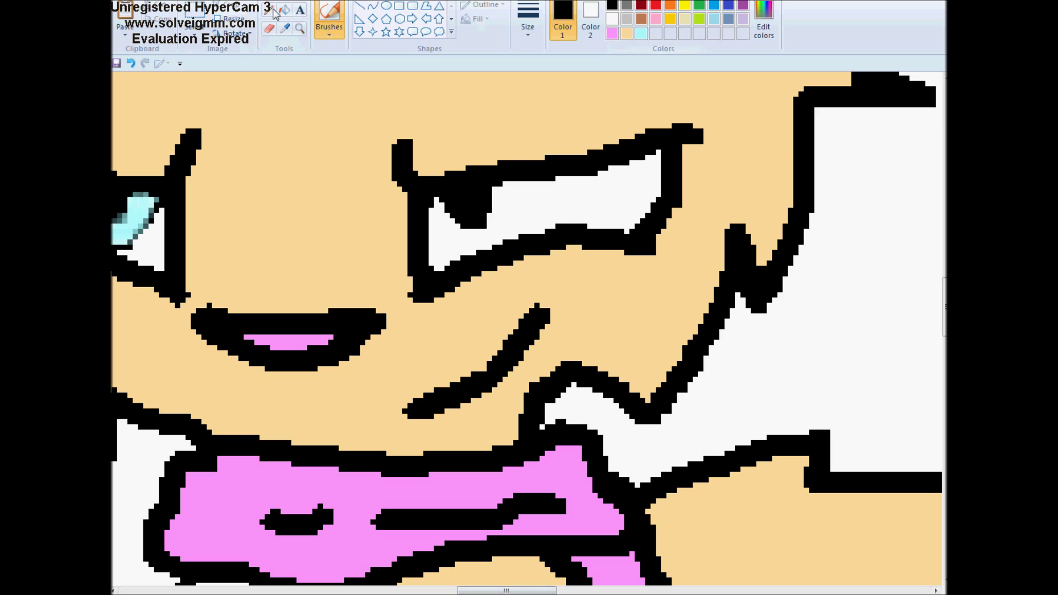
{"action": "left_click", "coordinate": [272, 9]}
{"action": "mouse_move", "coordinate": [435, 200]}
{"action": "left_mouse_down"}
{"action": "mouse_move", "coordinate": [443, 238]}
{"action": "mouse_move", "coordinate": [476, 251]}
{"action": "mouse_move", "coordinate": [508, 242]}
{"action": "mouse_move", "coordinate": [515, 178]}
{"action": "left_mouse_up"}
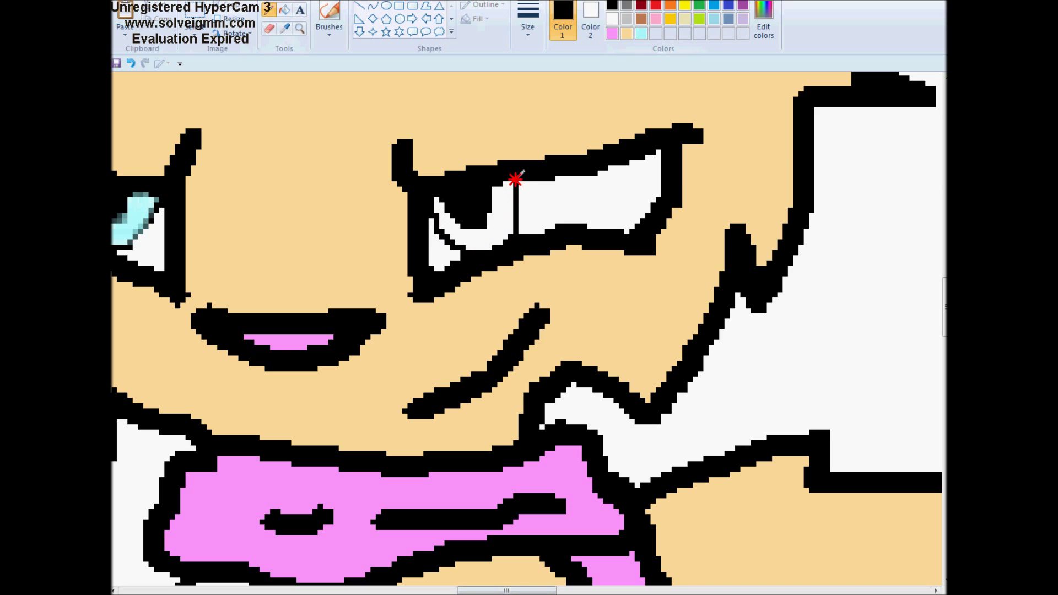
- Brush the right eye's iris with the light pink around the black pupil
{"action": "left_click", "coordinate": [612, 34]}
{"action": "left_click", "coordinate": [329, 35]}
{"action": "left_click", "coordinate": [407, 83]}
{"action": "left_click", "coordinate": [429, 203]}
{"action": "mouse_move", "coordinate": [429, 204]}
{"action": "left_mouse_down"}
{"action": "mouse_move", "coordinate": [467, 236]}
{"action": "mouse_move", "coordinate": [493, 234]}
{"action": "mouse_move", "coordinate": [505, 189]}
{"action": "mouse_move", "coordinate": [496, 230]}
{"action": "mouse_move", "coordinate": [469, 245]}
{"action": "mouse_move", "coordinate": [482, 245]}
{"action": "mouse_move", "coordinate": [499, 232]}
{"action": "mouse_move", "coordinate": [507, 186]}
{"action": "mouse_move", "coordinate": [497, 236]}
{"action": "mouse_move", "coordinate": [466, 238]}
{"action": "mouse_move", "coordinate": [439, 203]}
{"action": "mouse_move", "coordinate": [454, 228]}
{"action": "mouse_move", "coordinate": [478, 238]}
{"action": "mouse_move", "coordinate": [515, 202]}
{"action": "mouse_move", "coordinate": [510, 183]}
{"action": "mouse_move", "coordinate": [494, 239]}
{"action": "mouse_move", "coordinate": [473, 241]}
{"action": "mouse_move", "coordinate": [443, 219]}
{"action": "mouse_move", "coordinate": [432, 195]}
{"action": "mouse_move", "coordinate": [452, 224]}
{"action": "mouse_move", "coordinate": [434, 187]}
{"action": "mouse_move", "coordinate": [442, 223]}
{"action": "mouse_move", "coordinate": [431, 186]}
{"action": "mouse_move", "coordinate": [478, 194]}
{"action": "mouse_move", "coordinate": [486, 231]}
{"action": "mouse_move", "coordinate": [508, 173]}
{"action": "mouse_move", "coordinate": [514, 232]}
{"action": "left_mouse_up"}
- Clean up the right eye's iris and pupil edges with thin black and white strokes
{"action": "left_click", "coordinate": [269, 9]}
{"action": "left_click", "coordinate": [611, 5]}
{"action": "left_click_drag", "start_coordinate": [522, 190], "coordinate": [518, 223]}
{"action": "left_click", "coordinate": [611, 19]}
{"action": "left_click_drag", "start_coordinate": [524, 184], "coordinate": [520, 224]}
{"action": "left_click", "coordinate": [612, 5]}
{"action": "mouse_move", "coordinate": [492, 190]}
{"action": "left_mouse_down"}
{"action": "mouse_move", "coordinate": [481, 224]}
{"action": "mouse_move", "coordinate": [463, 225]}
{"action": "mouse_move", "coordinate": [453, 197]}
{"action": "mouse_move", "coordinate": [440, 198]}
{"action": "mouse_move", "coordinate": [511, 179]}
{"action": "mouse_move", "coordinate": [497, 243]}
{"action": "left_mouse_up"}
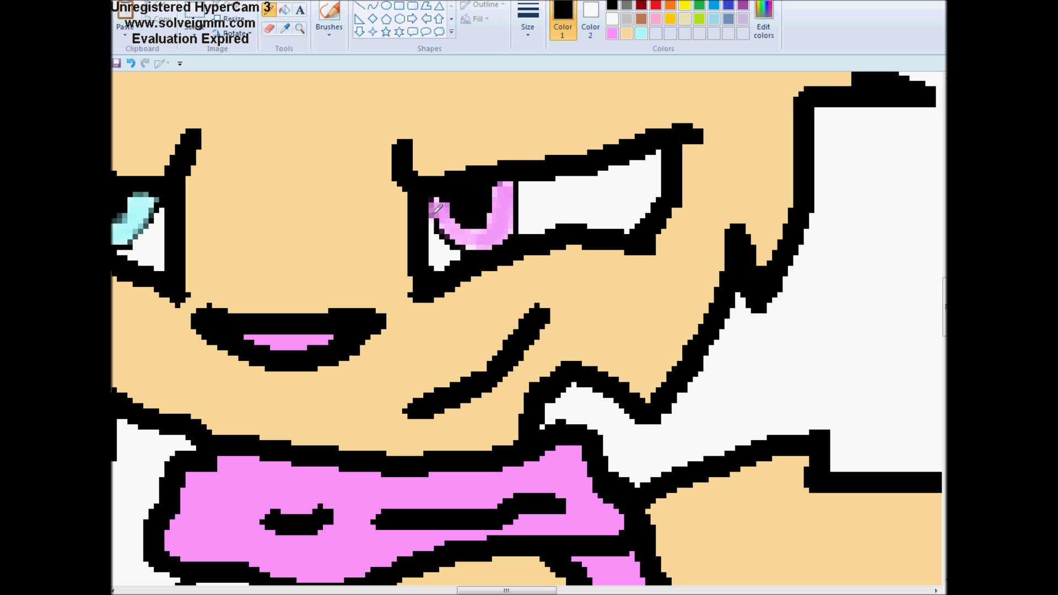
- Retrace the left eye's iris outline and pupil edge in thin black over the cyan
{"action": "left_click_drag", "start_coordinate": [548, 589], "coordinate": [491, 560]}
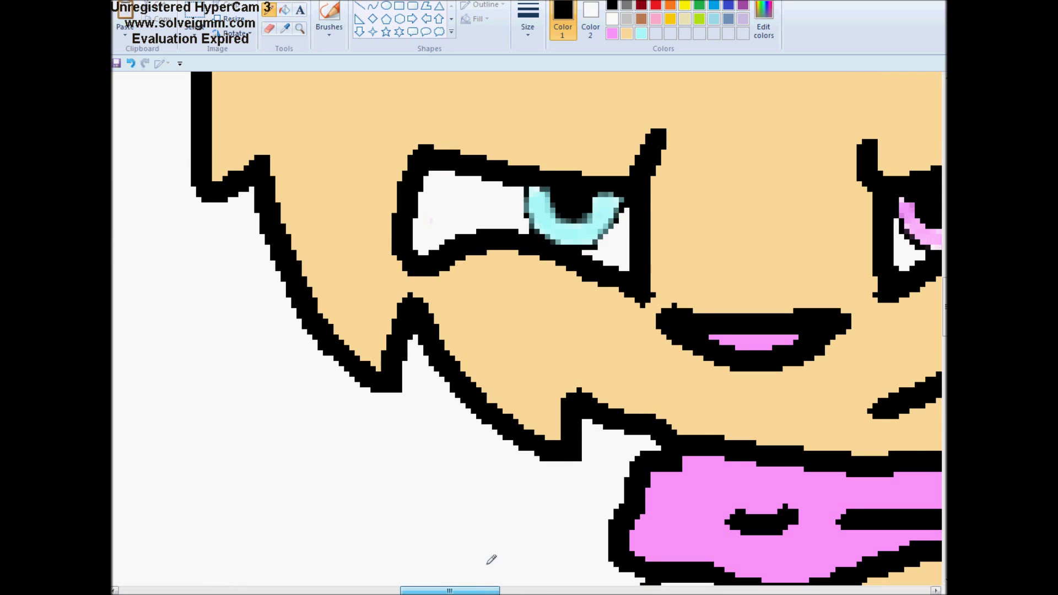
{"action": "left_click_drag", "start_coordinate": [529, 181], "coordinate": [531, 231]}
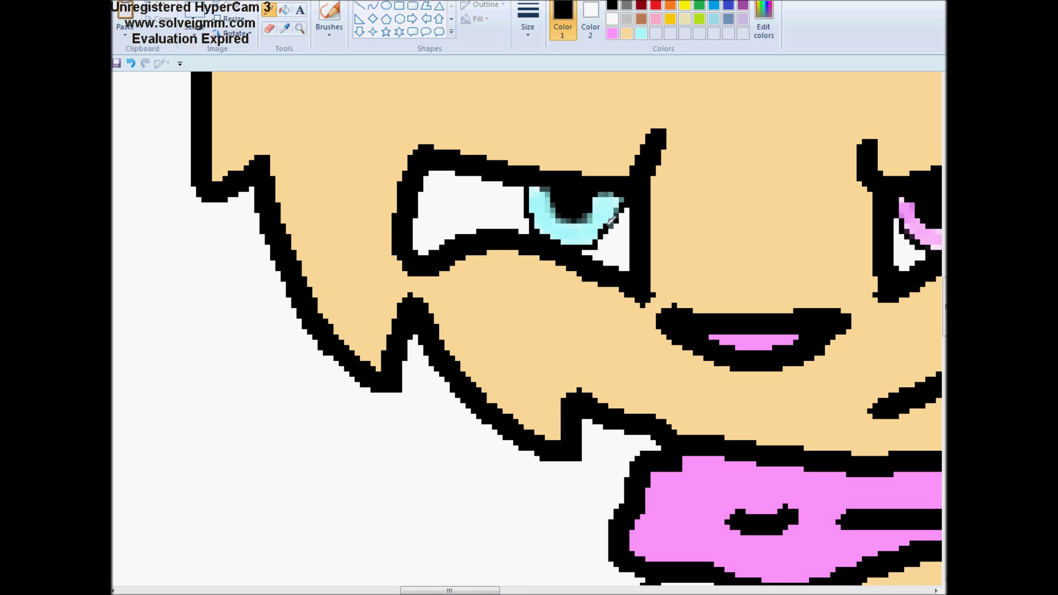
{"action": "mouse_move", "coordinate": [612, 194]}
{"action": "left_mouse_down"}
{"action": "mouse_move", "coordinate": [580, 221]}
{"action": "mouse_move", "coordinate": [542, 189]}
{"action": "left_mouse_up"}
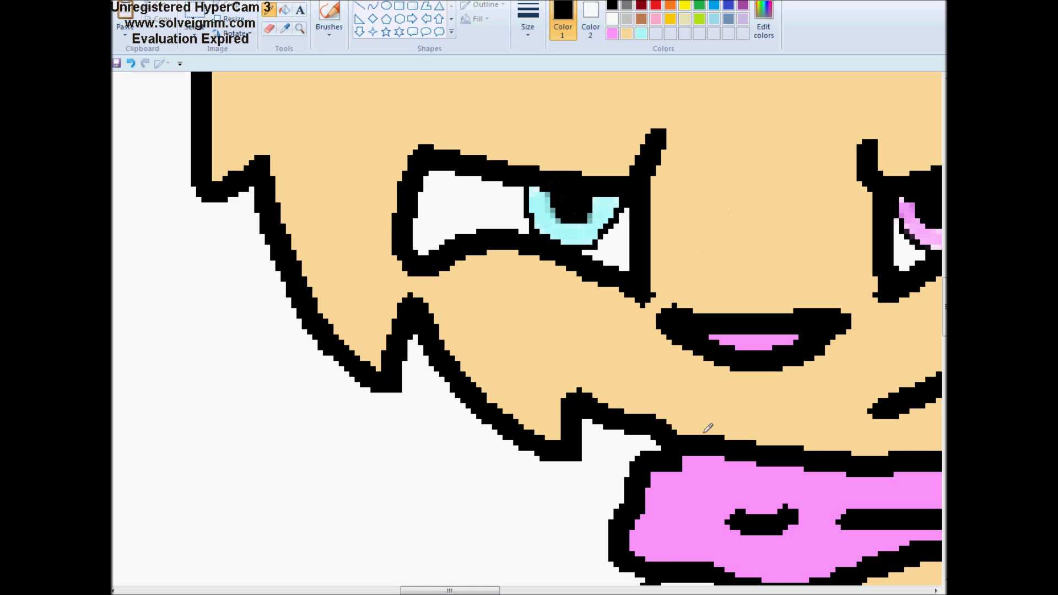
- Touch up the iris of the eye on the right in pink and the iris of the eye on the left in light cyan
{"action": "left_click_drag", "start_coordinate": [410, 590], "coordinate": [444, 590]}
{"action": "left_click", "coordinate": [612, 33]}
{"action": "mouse_move", "coordinate": [686, 182]}
{"action": "left_mouse_down"}
{"action": "mouse_move", "coordinate": [672, 225]}
{"action": "mouse_move", "coordinate": [651, 232]}
{"action": "mouse_move", "coordinate": [627, 202]}
{"action": "left_mouse_up"}
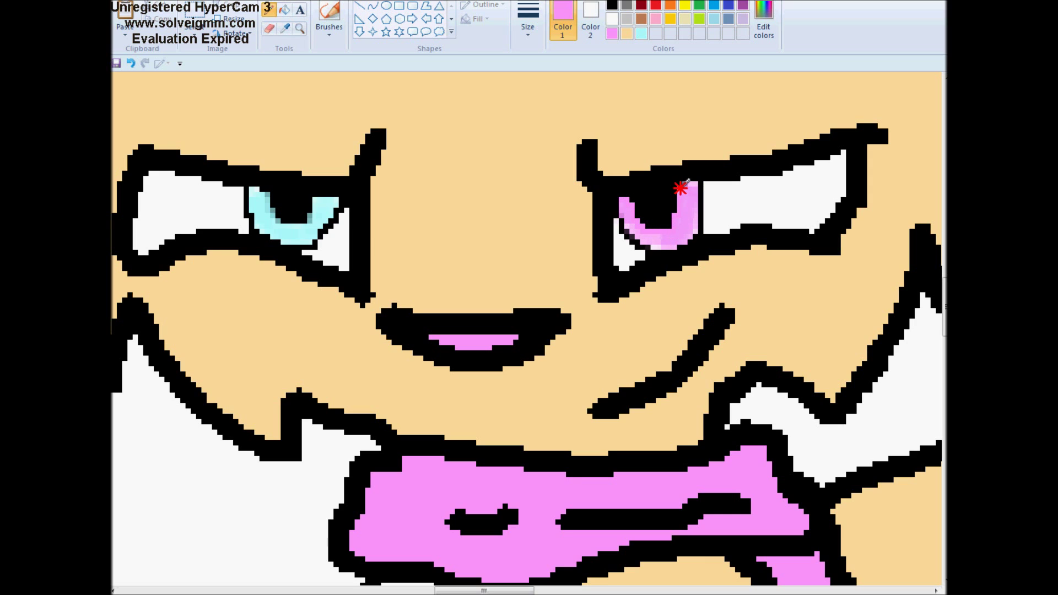
{"action": "left_click", "coordinate": [641, 34]}
{"action": "left_click", "coordinate": [258, 186]}
{"action": "mouse_move", "coordinate": [263, 193]}
{"action": "left_mouse_down"}
{"action": "mouse_move", "coordinate": [278, 219]}
{"action": "mouse_move", "coordinate": [298, 226]}
{"action": "left_mouse_up"}
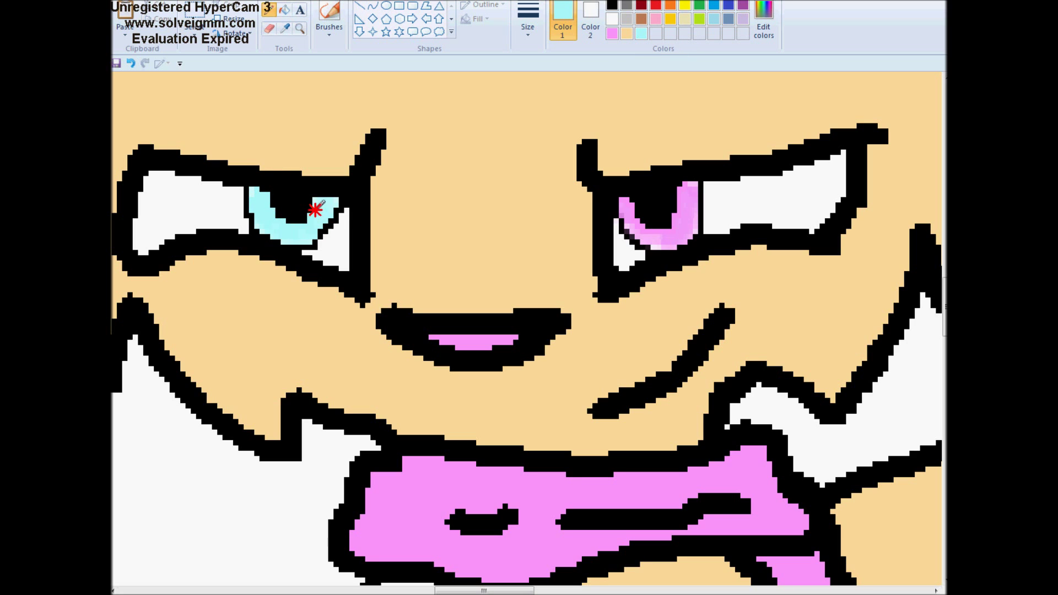
- Fill the white background around the whole cat with light cyan
{"action": "scroll", "coordinate": [479, 309], "scroll_direction": "down", "scroll_amount": 6}
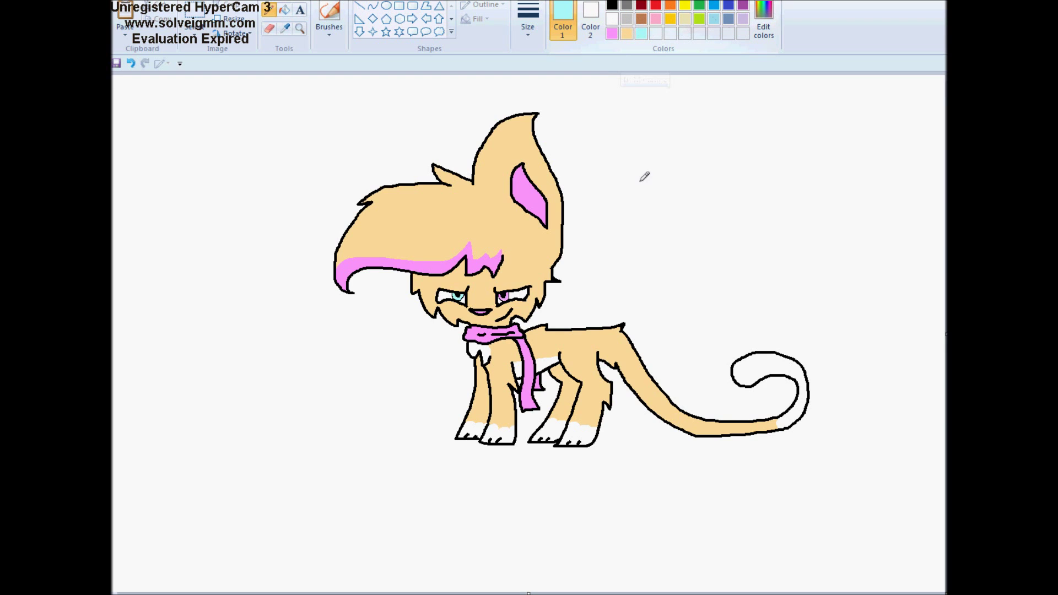
{"action": "left_click", "coordinate": [284, 10]}
{"action": "left_click", "coordinate": [656, 205]}
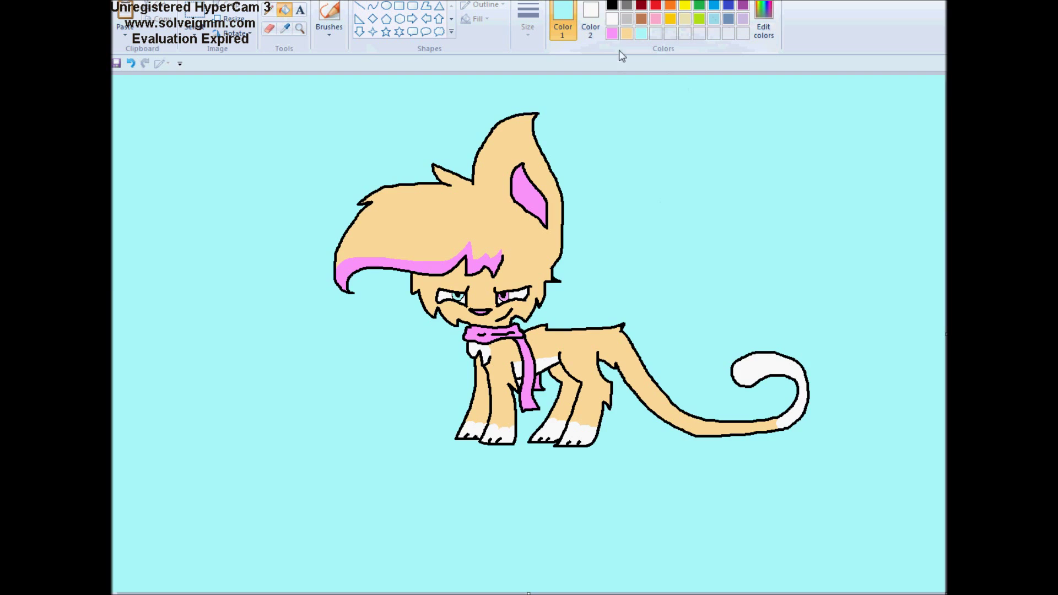
- Try pink and rose fills on the background and return it to light cyan
{"action": "left_click", "coordinate": [611, 33]}
{"action": "left_click", "coordinate": [648, 172]}
{"action": "left_click", "coordinate": [641, 33]}
{"action": "left_click", "coordinate": [668, 101]}
{"action": "left_click", "coordinate": [655, 18]}
{"action": "left_click", "coordinate": [661, 145]}
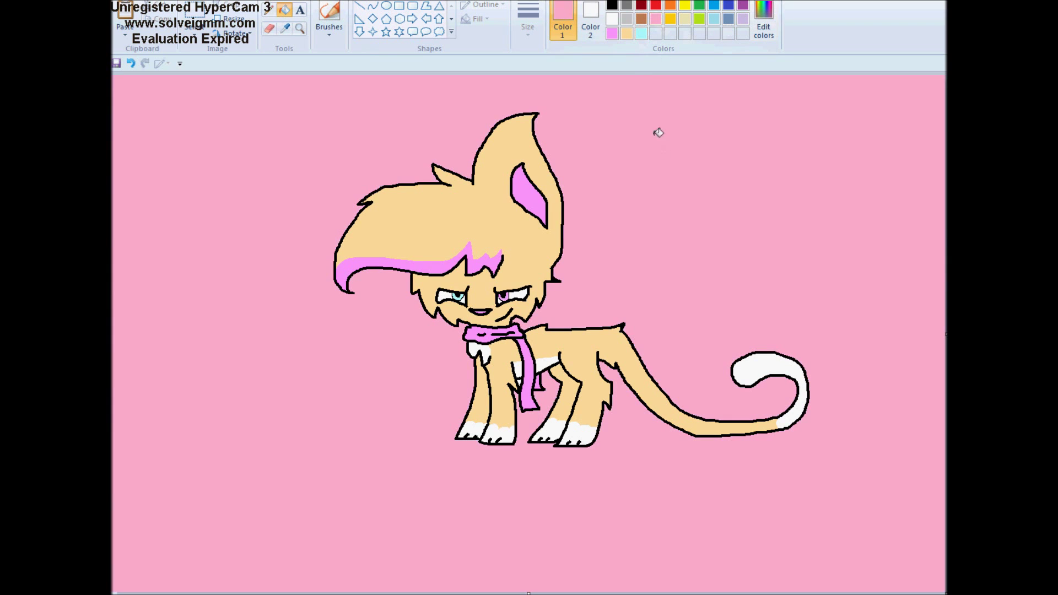
{"action": "left_click", "coordinate": [641, 33]}
{"action": "left_click", "coordinate": [632, 97]}
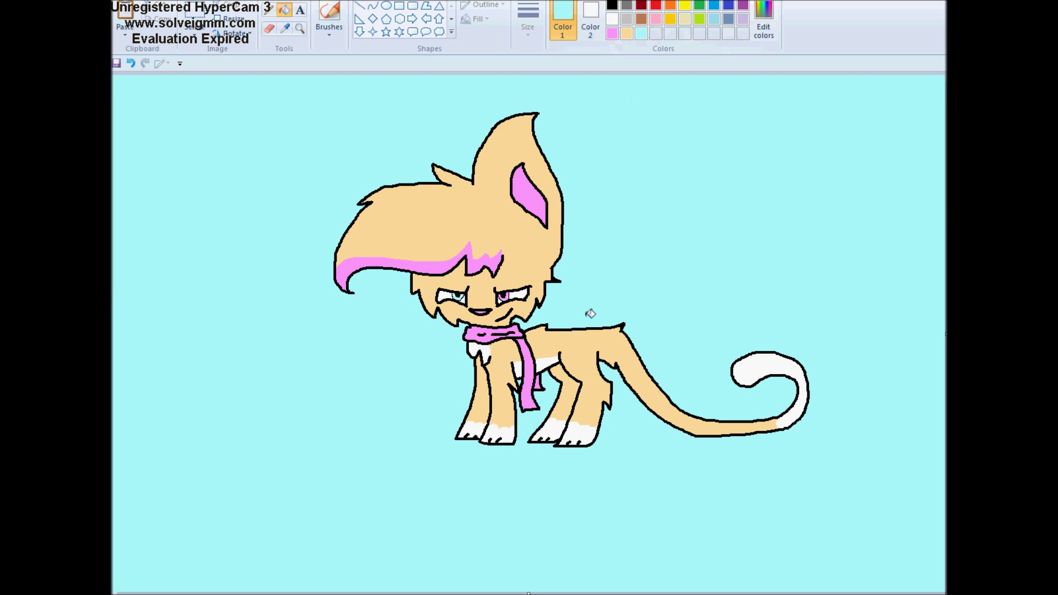
- Define a brighter cyan drawing color with red 43, green 255 and blue 255
{"action": "left_click", "coordinate": [759, 33]}
{"action": "left_click", "coordinate": [668, 251]}
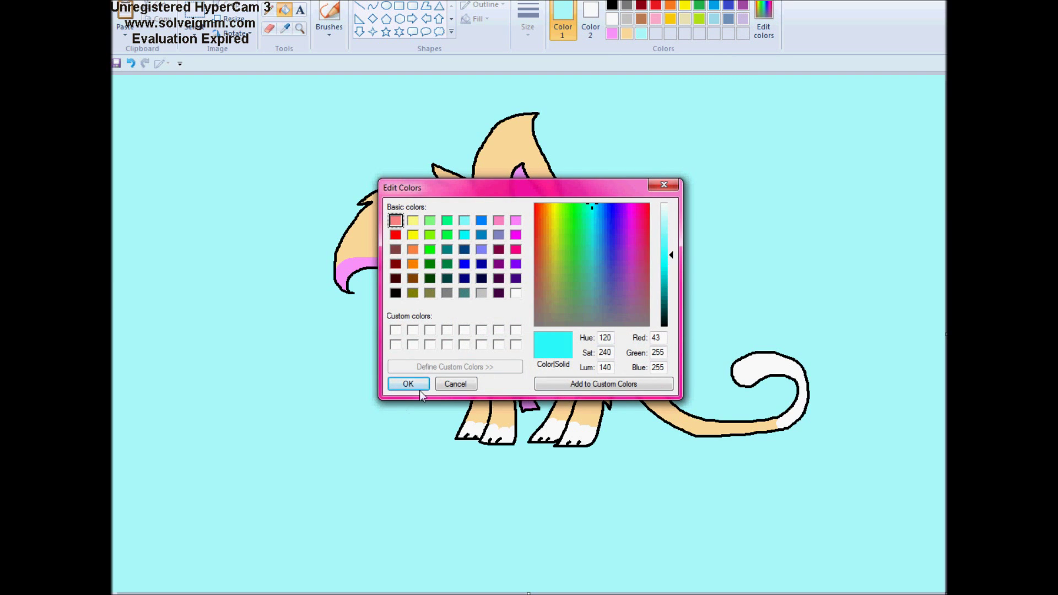
{"action": "left_click", "coordinate": [410, 394]}
- Draw a thin bright cyan horizon line from the canvas's left edge to the front leg and through the gaps between the legs
{"action": "left_click", "coordinate": [269, 11]}
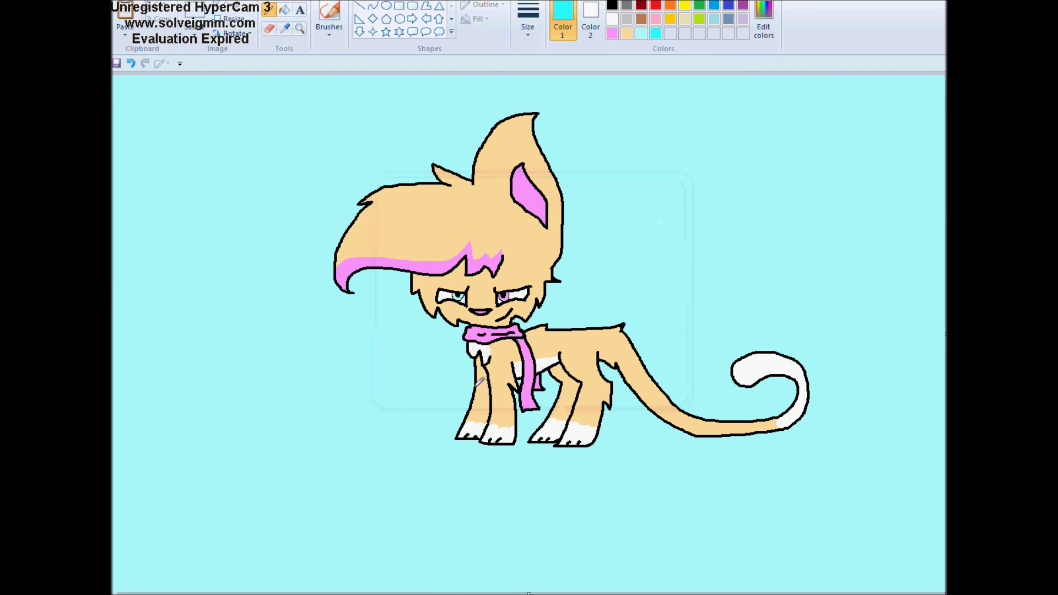
{"action": "left_click_drag", "start_coordinate": [473, 387], "coordinate": [113, 396]}
{"action": "left_click", "coordinate": [300, 30]}
{"action": "left_click", "coordinate": [449, 337]}
{"action": "left_click", "coordinate": [270, 10]}
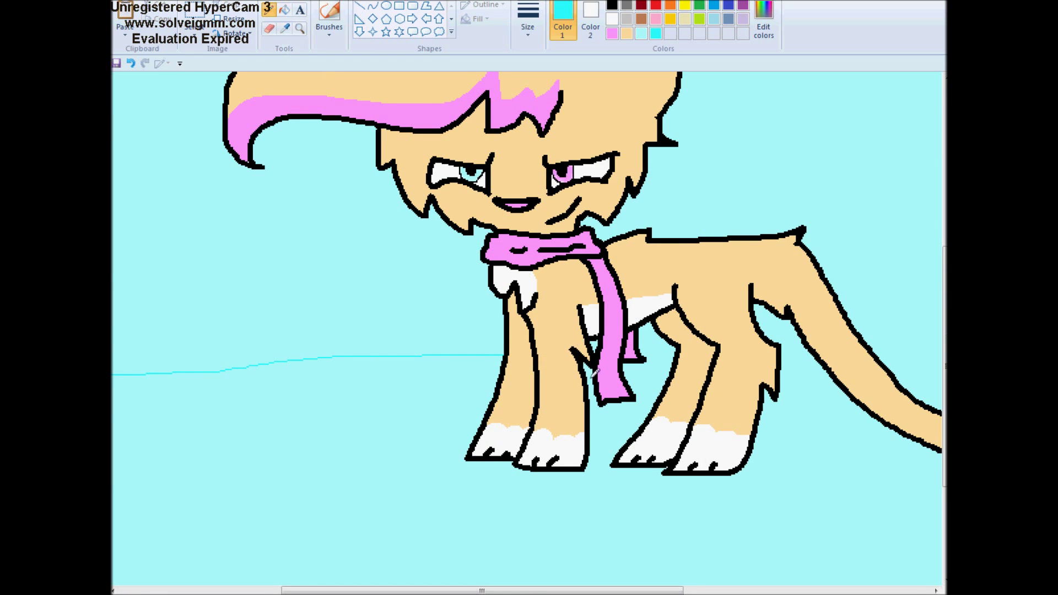
{"action": "left_click", "coordinate": [587, 365]}
{"action": "left_click_drag", "start_coordinate": [647, 360], "coordinate": [668, 359]}
- Continue the bright cyan horizon line behind the hind leg, through the tail's curve and on to the canvas's right edge
{"action": "left_click_drag", "start_coordinate": [371, 591], "coordinate": [483, 591]}
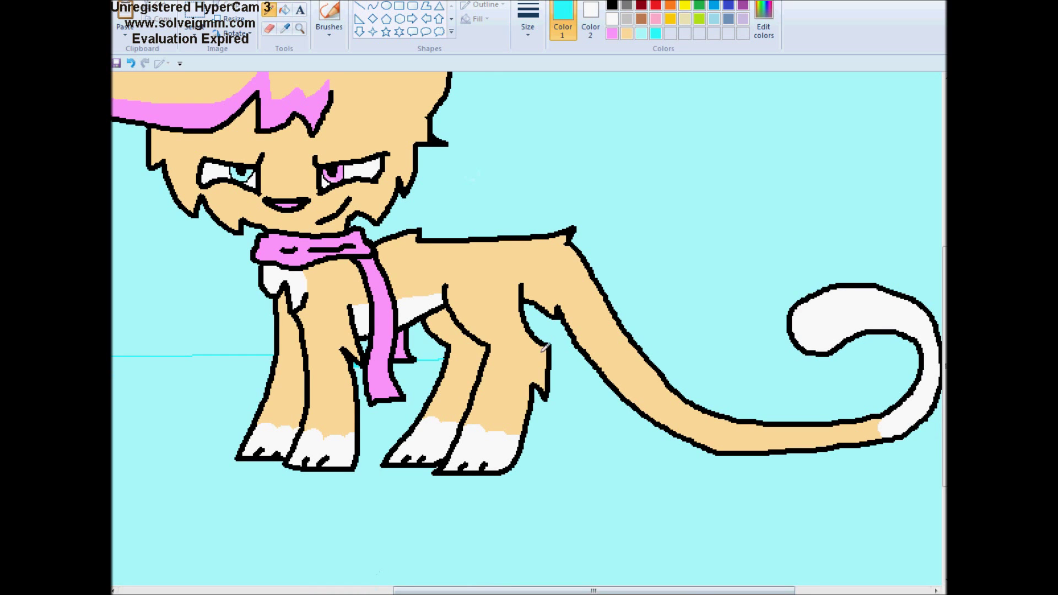
{"action": "left_click_drag", "start_coordinate": [552, 353], "coordinate": [574, 350]}
{"action": "left_click_drag", "start_coordinate": [636, 338], "coordinate": [788, 335]}
{"action": "left_click_drag", "start_coordinate": [557, 591], "coordinate": [691, 590]}
{"action": "left_click_drag", "start_coordinate": [661, 325], "coordinate": [937, 320]}
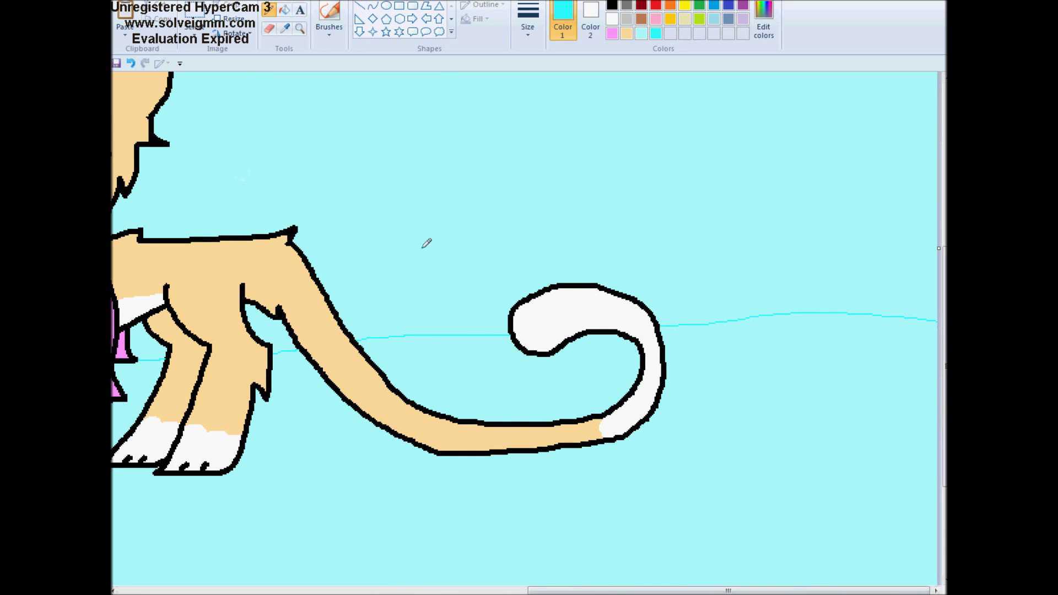
- Fill the ground below the horizon line with bright cyan, including the area enclosed by the tail
{"action": "left_click", "coordinate": [284, 9]}
{"action": "left_click", "coordinate": [485, 380]}
{"action": "left_click", "coordinate": [523, 512]}
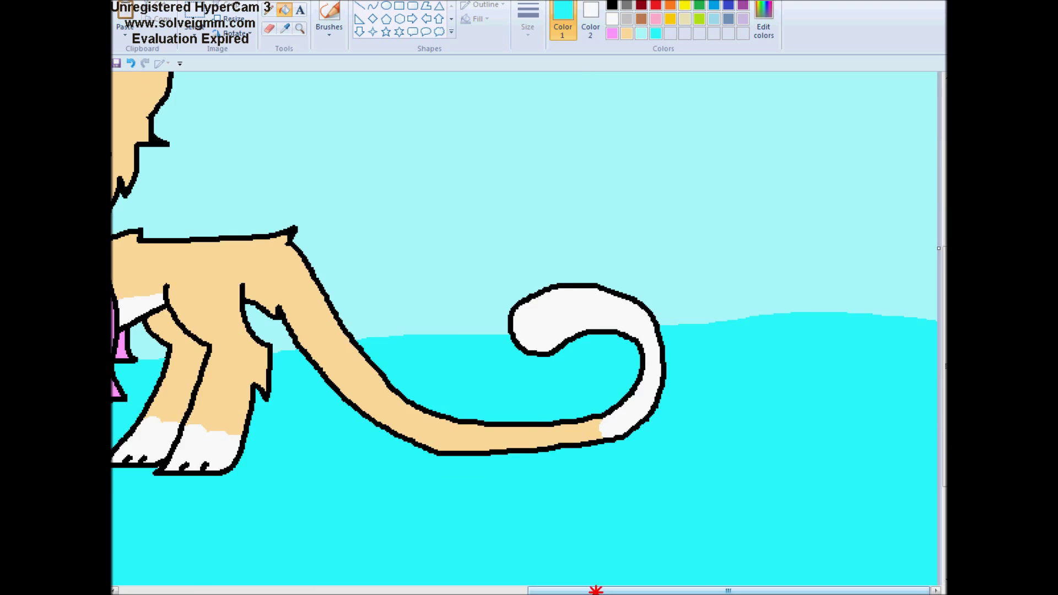
{"action": "scroll", "coordinate": [307, 581], "scroll_direction": "down", "scroll_amount": 1}
{"action": "scroll", "coordinate": [708, 379], "scroll_direction": "down", "scroll_amount": 1}
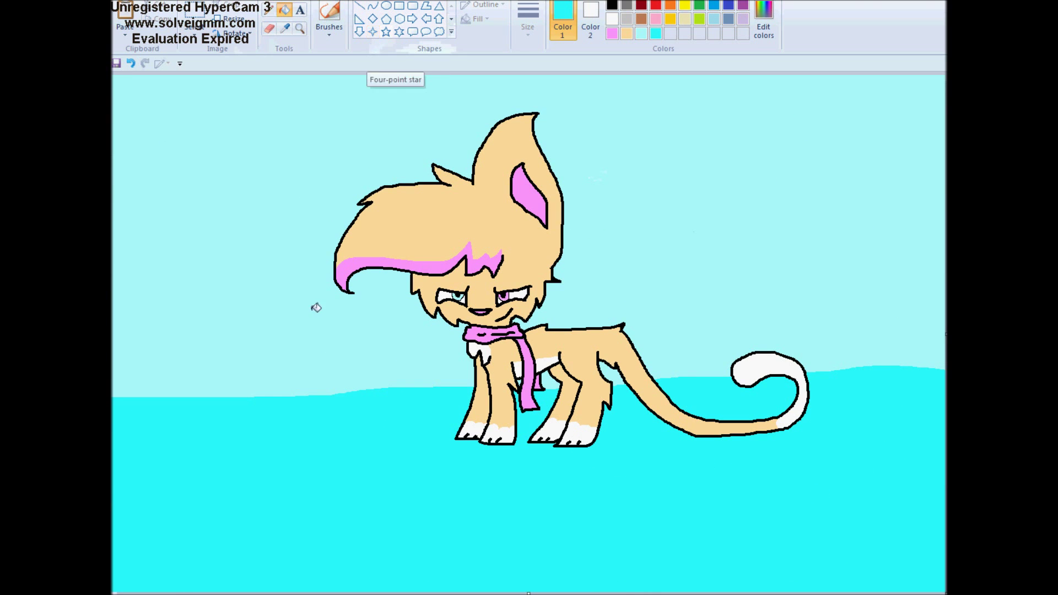
- Try to draw a light cyan four-point star over the background and undo it
{"action": "left_click", "coordinate": [373, 33]}
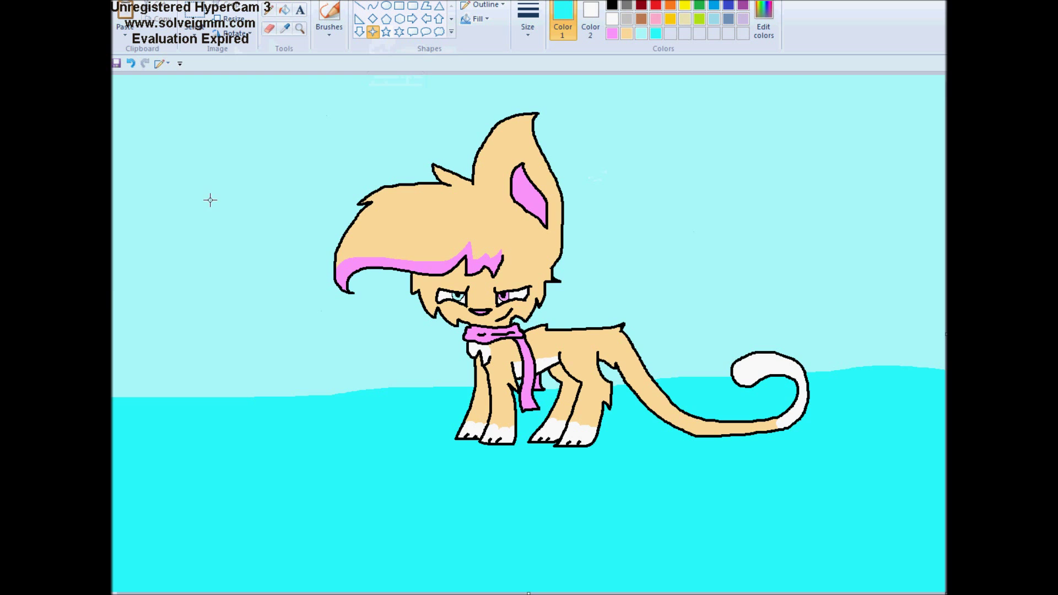
{"action": "left_click", "coordinate": [300, 28]}
{"action": "left_click", "coordinate": [485, 292]}
{"action": "left_click", "coordinate": [532, 342]}
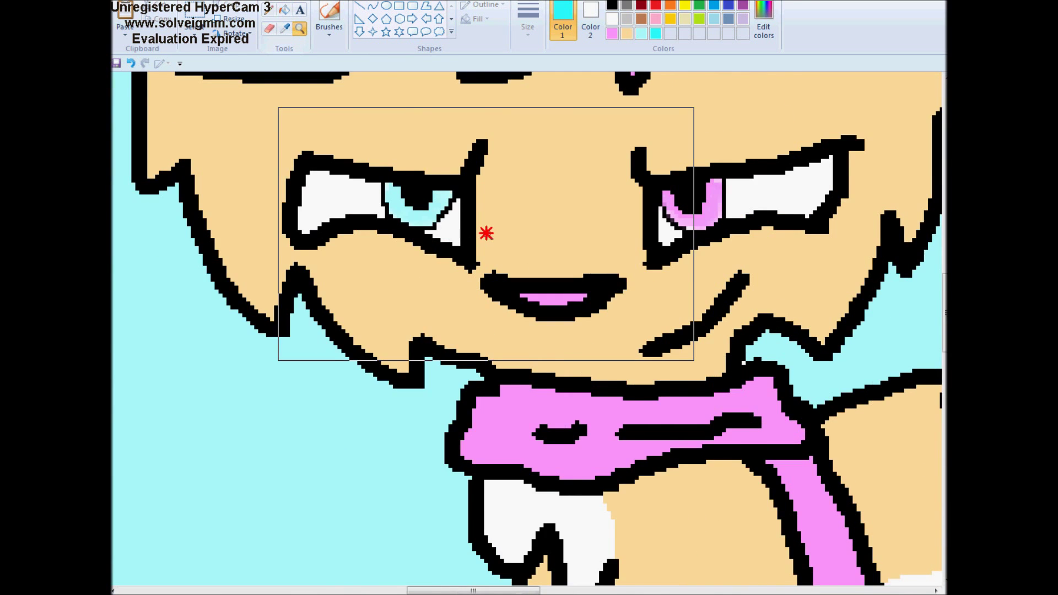
{"action": "left_click", "coordinate": [484, 231]}
{"action": "left_click", "coordinate": [641, 34]}
{"action": "left_click", "coordinate": [373, 33]}
{"action": "left_click", "coordinate": [527, 19]}
{"action": "left_click", "coordinate": [538, 66]}
{"action": "left_click_drag", "start_coordinate": [201, 144], "coordinate": [115, 142]}
{"action": "scroll", "coordinate": [529, 331], "scroll_direction": "down", "scroll_amount": 7}
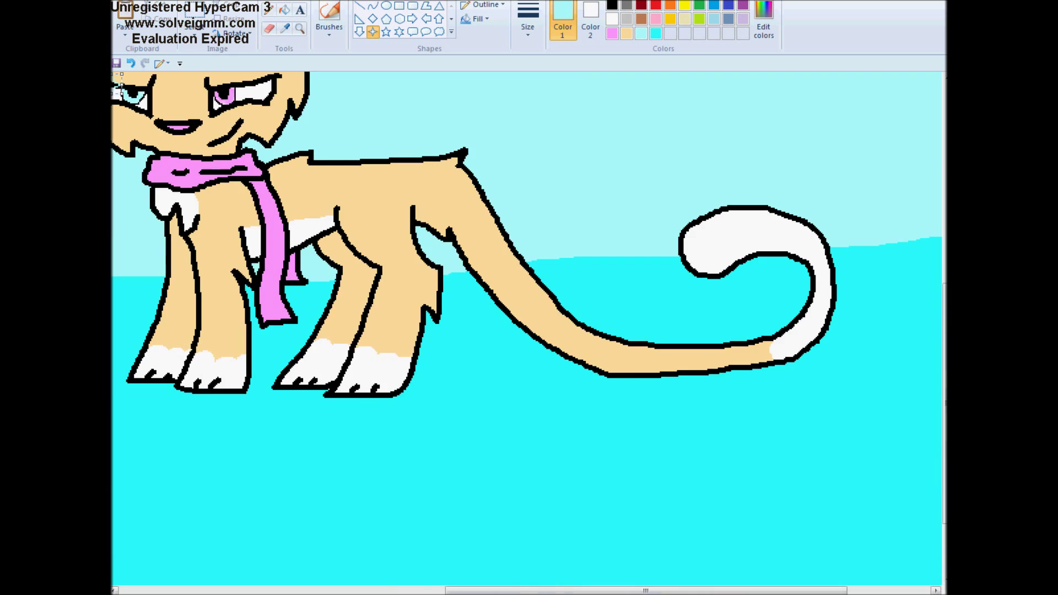
{"action": "left_click", "coordinate": [132, 63]}
- Try drawing four-point stars with no outline in the sky, first in light cyan and then in pink
{"action": "left_click", "coordinate": [165, 63]}
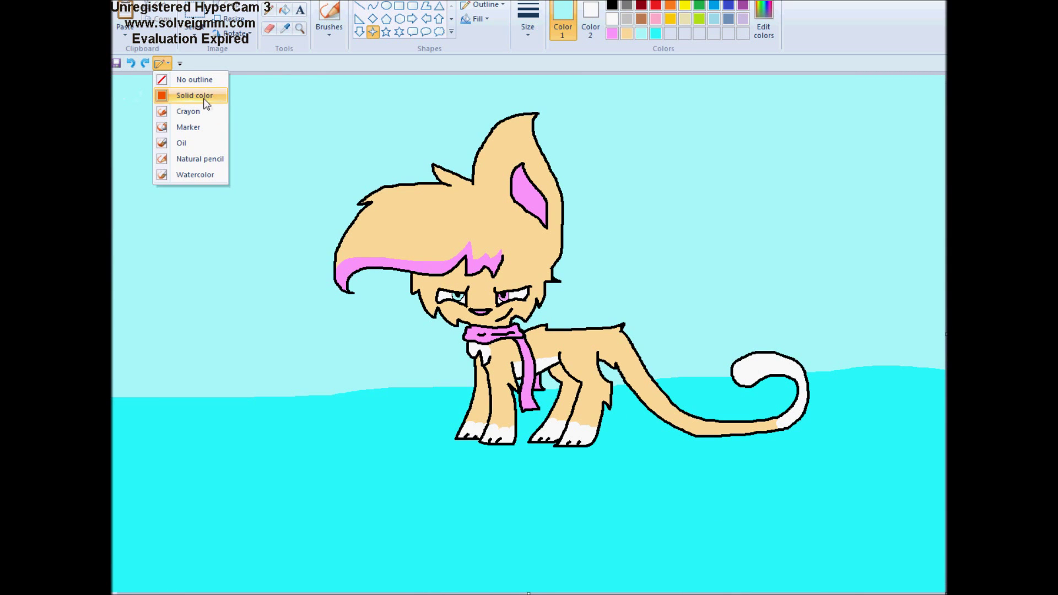
{"action": "left_click", "coordinate": [182, 79]}
{"action": "left_click_drag", "start_coordinate": [215, 104], "coordinate": [192, 145]}
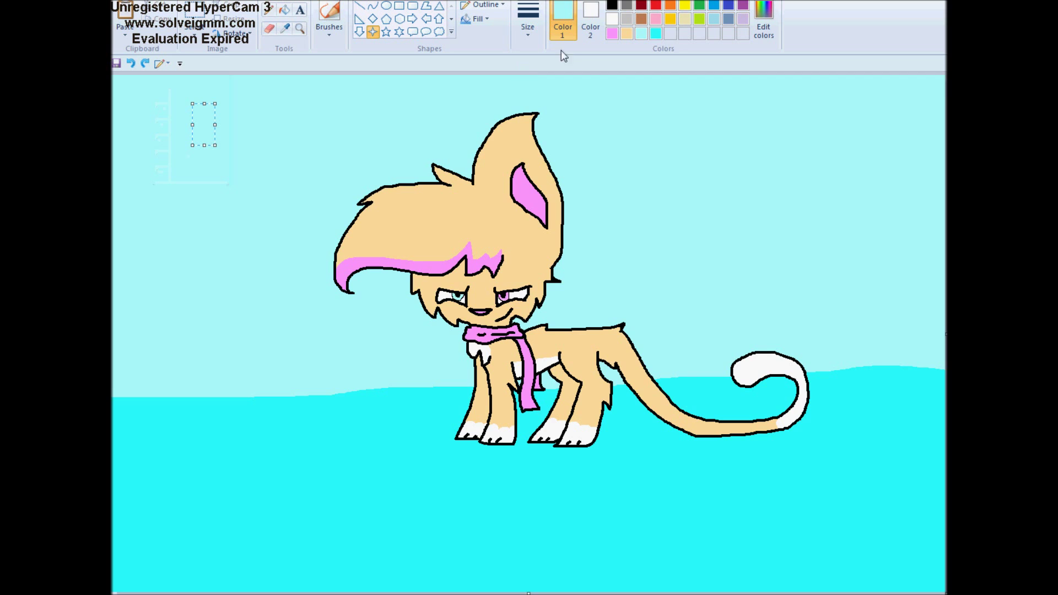
{"action": "left_click", "coordinate": [611, 33]}
{"action": "left_click_drag", "start_coordinate": [215, 145], "coordinate": [310, 236]}
{"action": "left_click_drag", "start_coordinate": [216, 131], "coordinate": [619, 201]}
{"action": "left_click", "coordinate": [209, 107]}
- Try to move the cat slightly with a free-form selection around it and undo the move
{"action": "left_click", "coordinate": [205, 31]}
{"action": "left_click", "coordinate": [220, 77]}
{"action": "mouse_move", "coordinate": [305, 143]}
{"action": "left_mouse_down"}
{"action": "mouse_move", "coordinate": [414, 108]}
{"action": "mouse_move", "coordinate": [557, 95]}
{"action": "mouse_move", "coordinate": [589, 189]}
{"action": "mouse_move", "coordinate": [742, 299]}
{"action": "mouse_move", "coordinate": [758, 490]}
{"action": "mouse_move", "coordinate": [650, 456]}
{"action": "mouse_move", "coordinate": [595, 471]}
{"action": "mouse_move", "coordinate": [495, 469]}
{"action": "mouse_move", "coordinate": [357, 328]}
{"action": "mouse_move", "coordinate": [280, 188]}
{"action": "mouse_move", "coordinate": [319, 143]}
{"action": "left_mouse_up"}
{"action": "mouse_move", "coordinate": [554, 314]}
{"action": "left_mouse_down"}
{"action": "mouse_move", "coordinate": [458, 243]}
{"action": "mouse_move", "coordinate": [534, 285]}
{"action": "mouse_move", "coordinate": [556, 315]}
{"action": "left_mouse_up"}
{"action": "mouse_move", "coordinate": [349, 182]}
{"action": "left_mouse_down"}
{"action": "mouse_move", "coordinate": [224, 191]}
{"action": "mouse_move", "coordinate": [385, 194]}
{"action": "mouse_move", "coordinate": [363, 192]}
{"action": "left_mouse_up"}
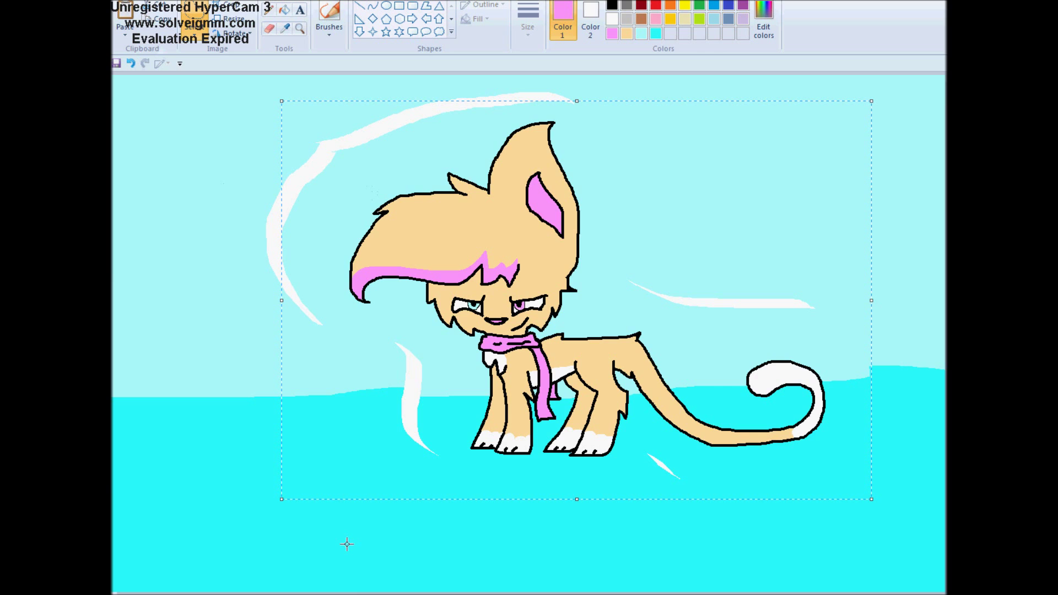
{"action": "left_click", "coordinate": [130, 64]}
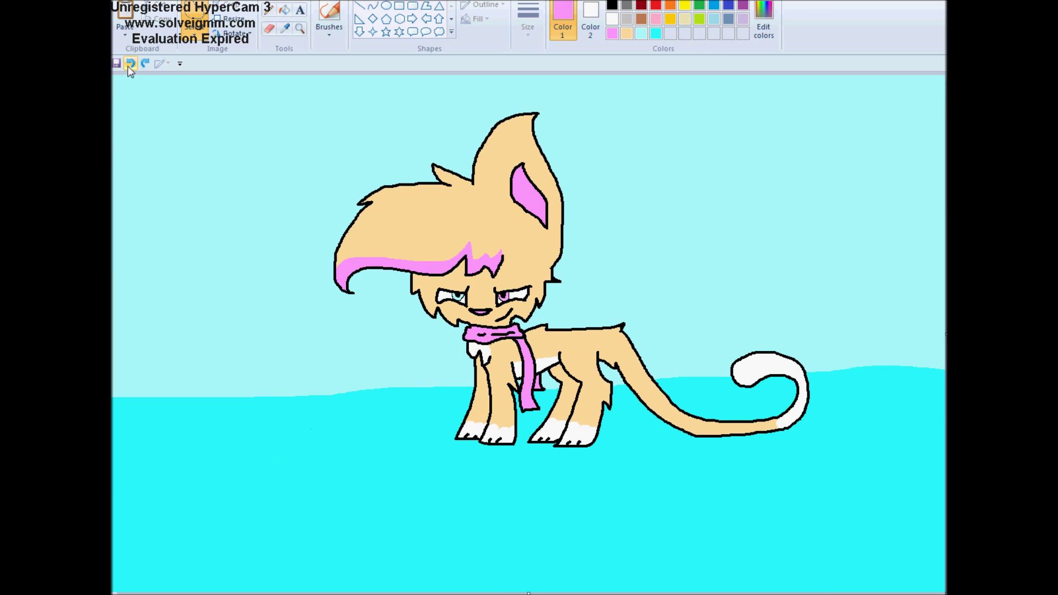
- Draw a bright cyan four-point star with a solid color outline just above the horizon to the left of the cat
{"action": "left_click", "coordinate": [655, 33]}
{"action": "left_click_drag", "start_coordinate": [214, 356], "coordinate": [188, 399]}
{"action": "left_click", "coordinate": [373, 32]}
{"action": "left_click_drag", "start_coordinate": [165, 421], "coordinate": [245, 346]}
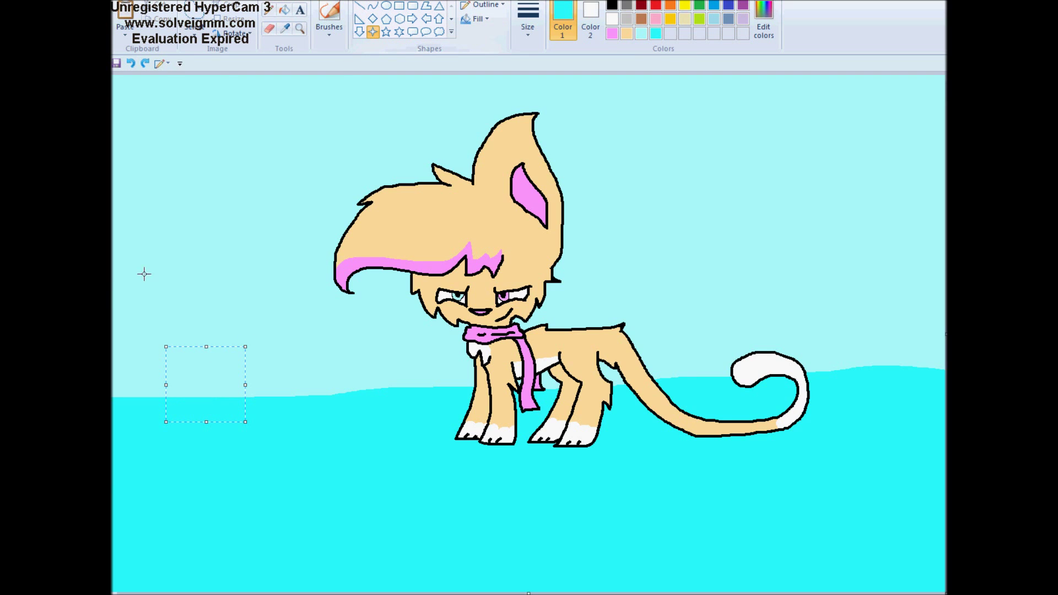
{"action": "left_click", "coordinate": [162, 63]}
{"action": "left_click", "coordinate": [179, 97]}
{"action": "mouse_move", "coordinate": [212, 385]}
{"action": "left_mouse_down"}
{"action": "mouse_move", "coordinate": [220, 348]}
{"action": "mouse_move", "coordinate": [209, 396]}
{"action": "left_mouse_up"}
- Add four more bright cyan four-point stars of varied sizes in the sky on both sides of the cat
{"action": "left_click_drag", "start_coordinate": [239, 133], "coordinate": [326, 246]}
{"action": "left_click_drag", "start_coordinate": [913, 313], "coordinate": [819, 417]}
{"action": "left_click_drag", "start_coordinate": [700, 162], "coordinate": [595, 293]}
{"action": "left_click_drag", "start_coordinate": [848, 92], "coordinate": [777, 175]}
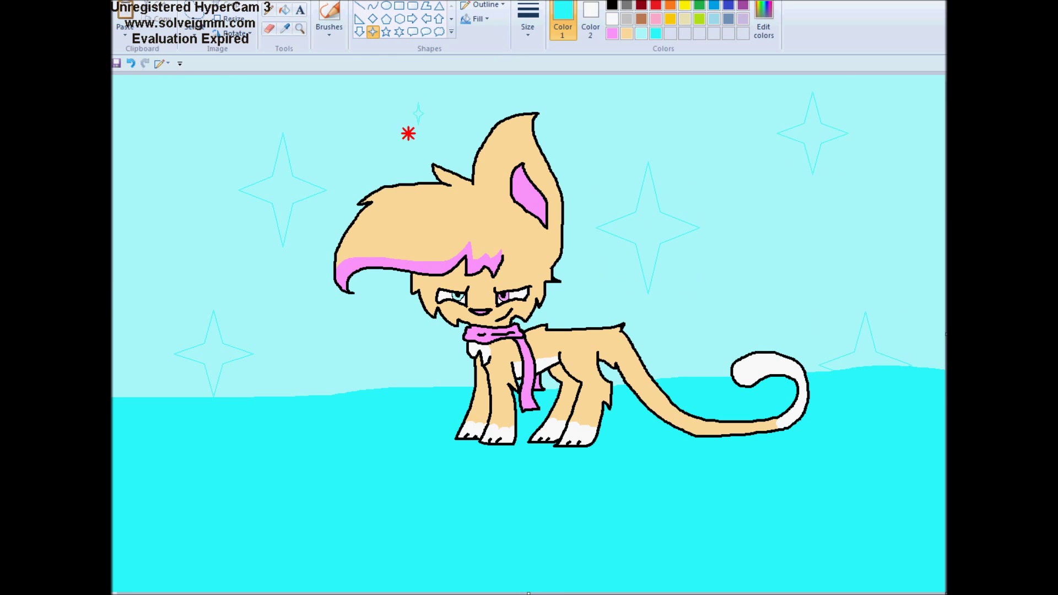